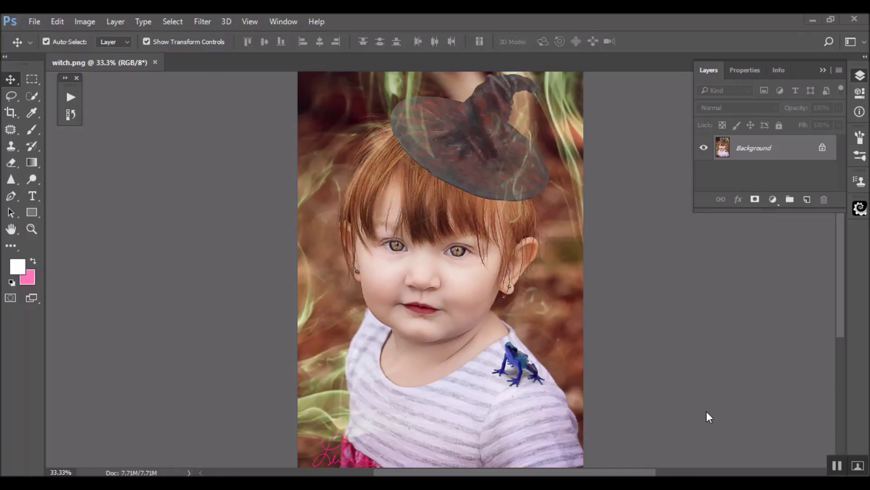
# - Drag the Layers panel's lower edge down so it runs further beside the photo
pyautogui.moveTo(769, 210); pyautogui.dragTo(768, 370)
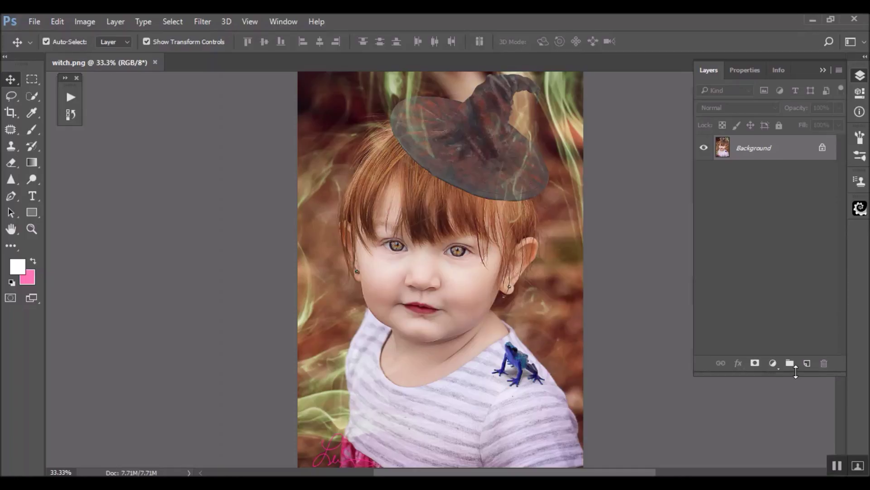
# - Show the Actions panel from the Window menu, revealing the empty Set 1
pyautogui.click(287, 21)
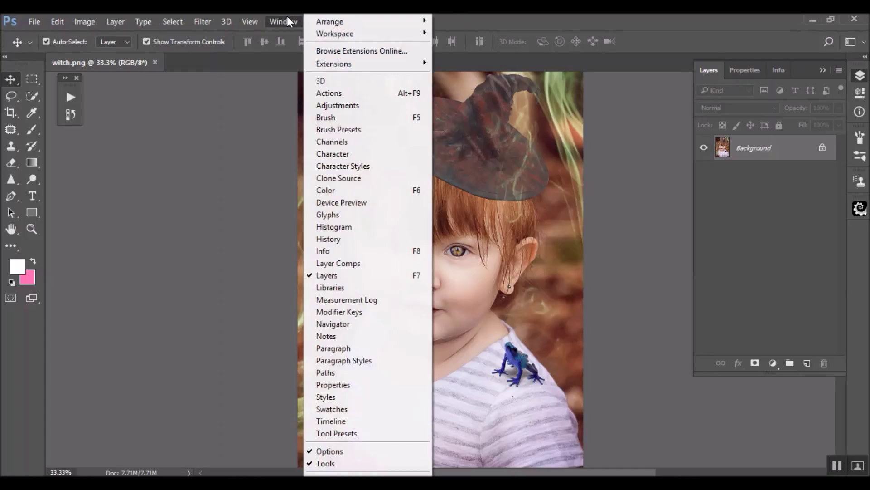
pyautogui.click(356, 93)
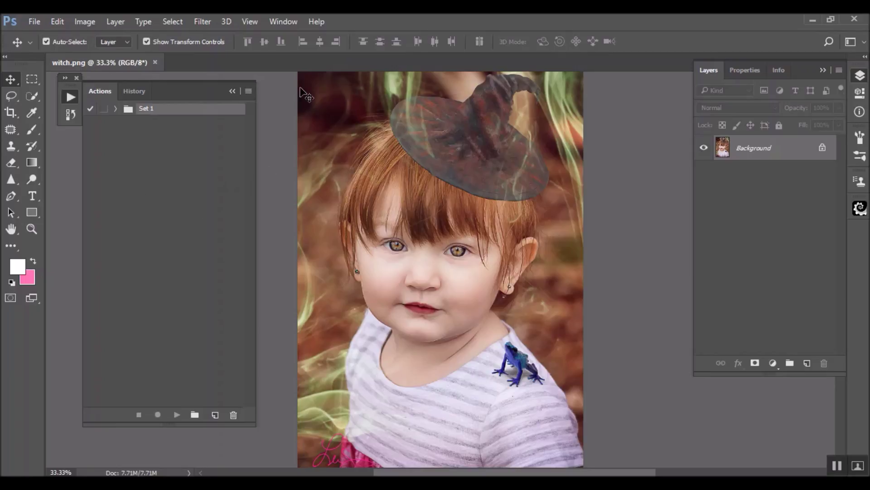
pyautogui.click(70, 97)
pyautogui.click(284, 21)
pyautogui.press('Escape')
pyautogui.click(68, 97)
# - Load the .atn file from the LS Black Ice Photoshop Actions folder via Load Actions
pyautogui.click(248, 92)
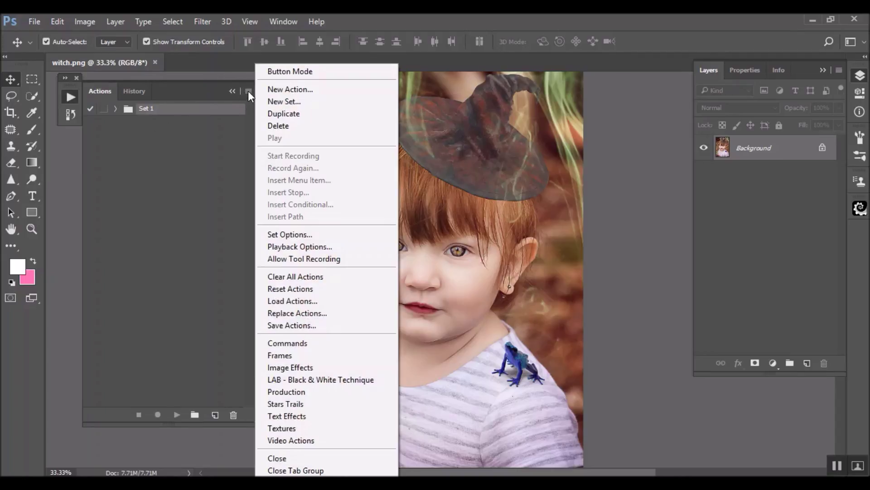
pyautogui.click(293, 301)
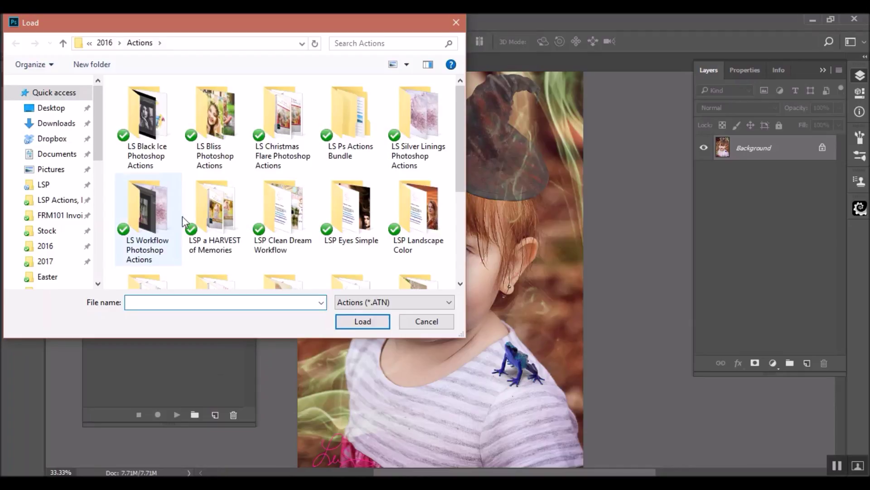
pyautogui.doubleClick(159, 118)
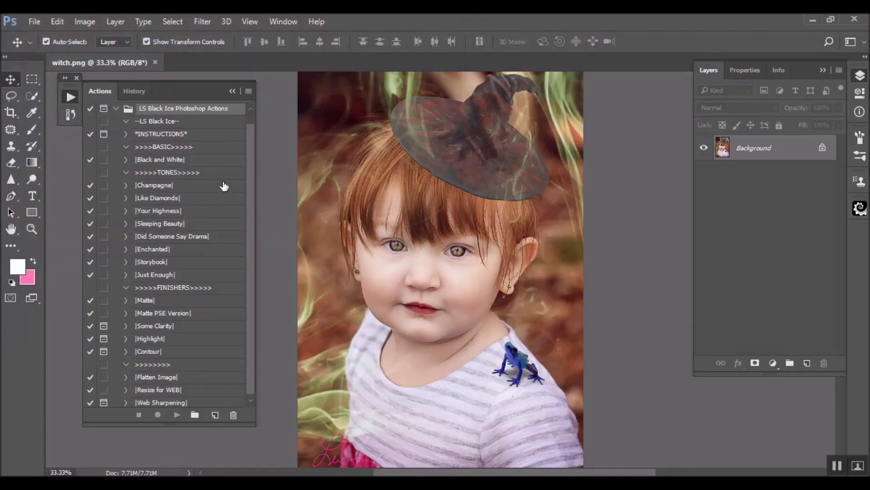
pyautogui.scroll(1, 221, 204)
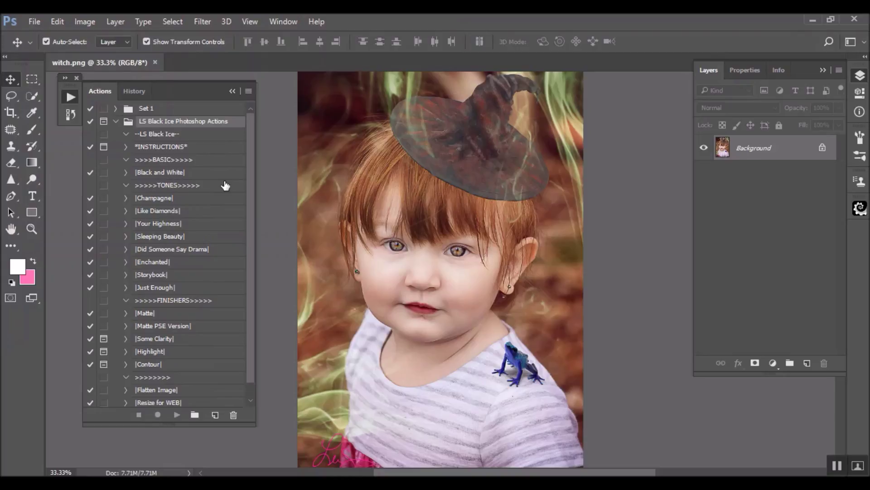
# - Switch the Actions panel to Button Mode
pyautogui.click(249, 91)
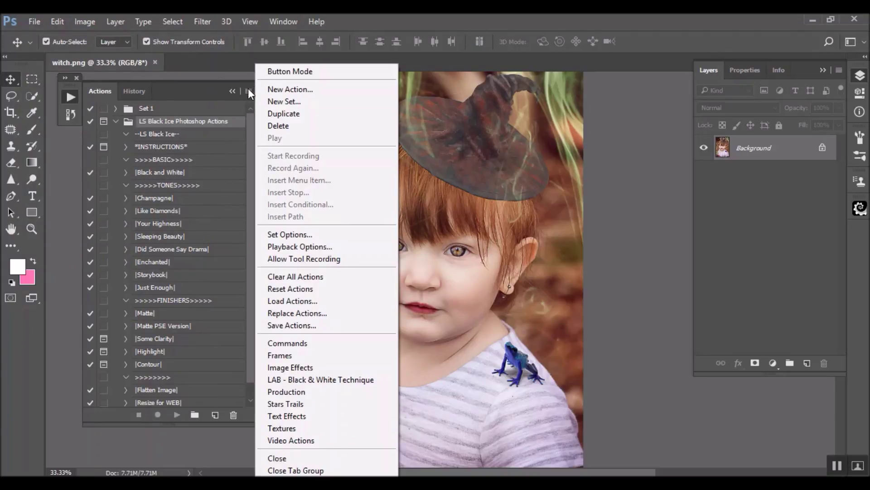
pyautogui.click(290, 71)
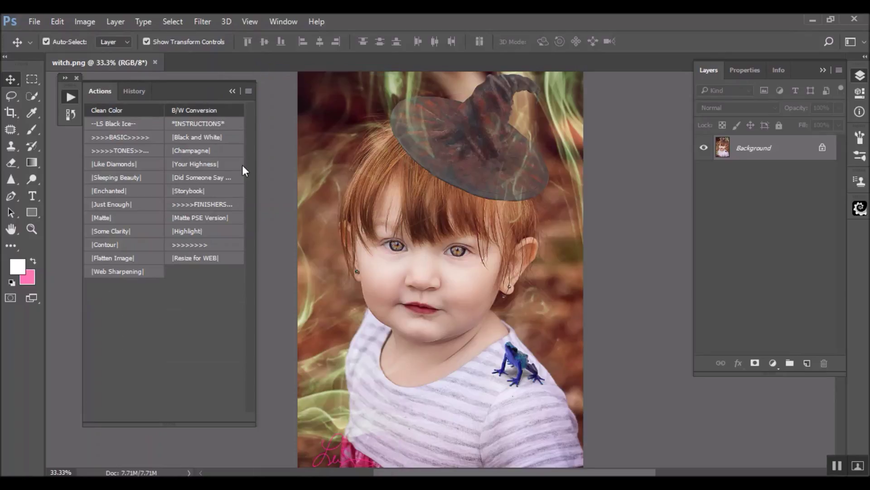
pyautogui.moveTo(257, 159); pyautogui.dragTo(218, 156)
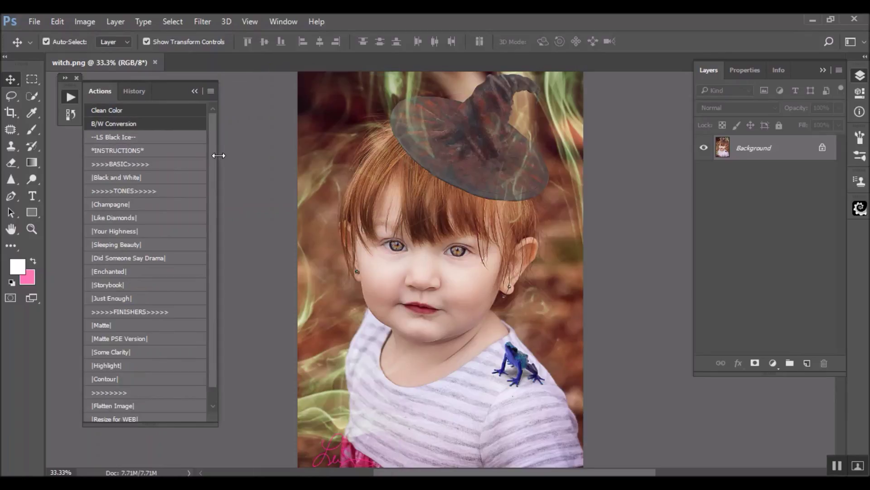
pyautogui.scroll(-1, 136, 216)
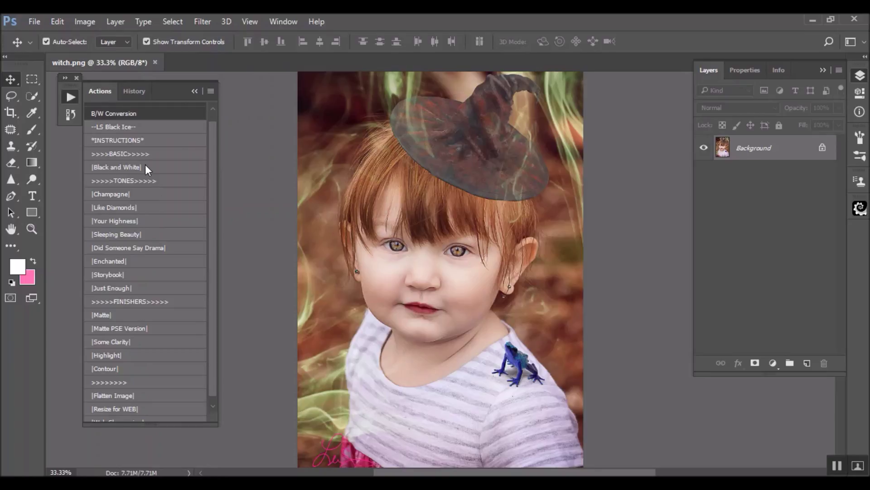
# - Apply Black and White, Champagne, Like Diamonds, Your Highness and Sleeping Beauty (twice) actions
pyautogui.click(163, 166)
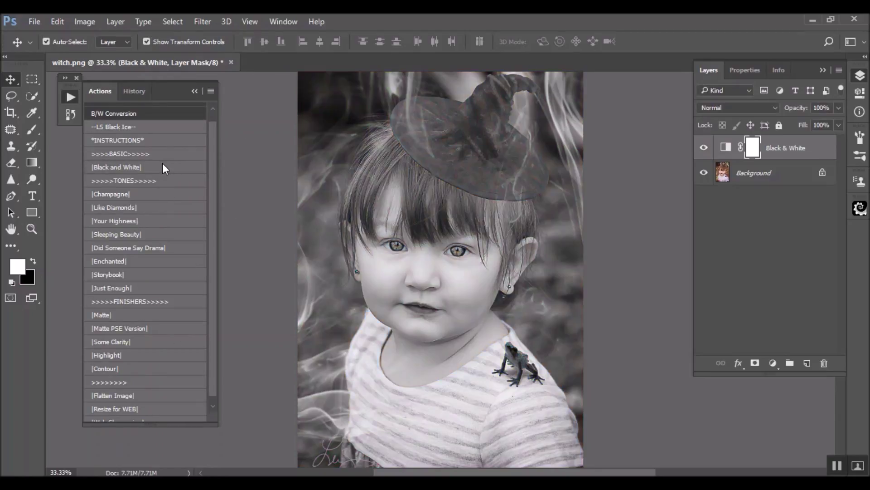
pyautogui.click(147, 193)
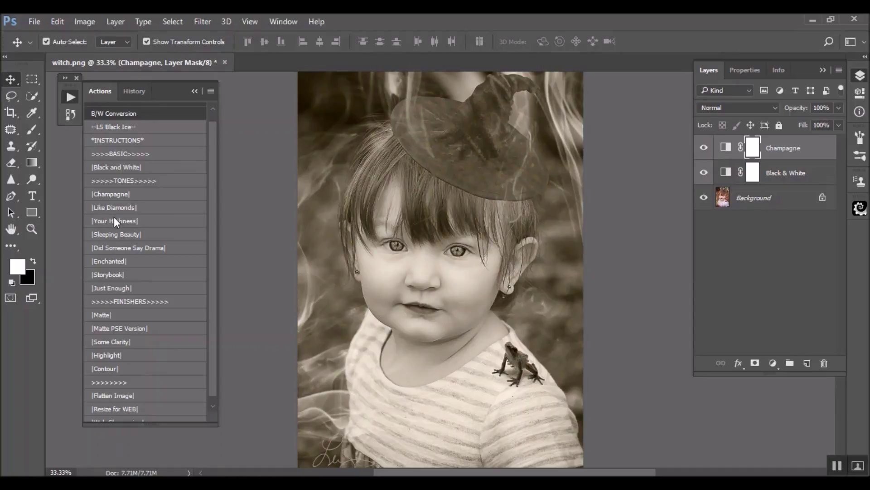
pyautogui.click(704, 148)
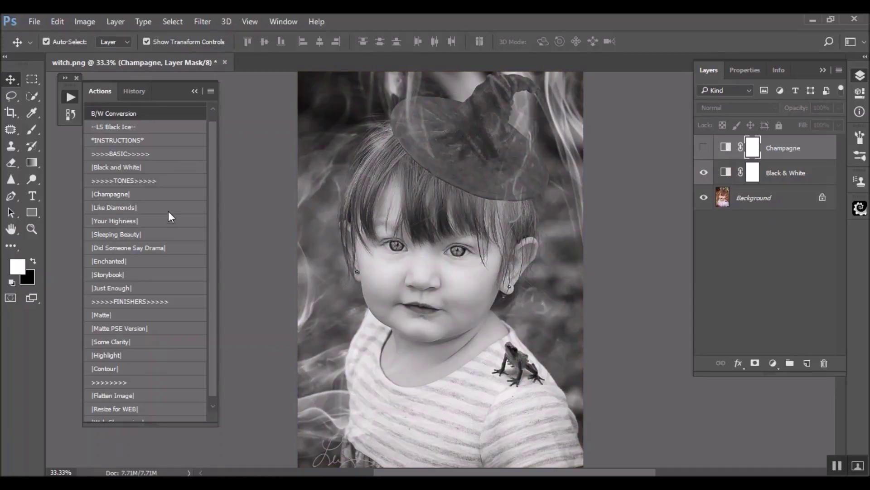
pyautogui.click(126, 207)
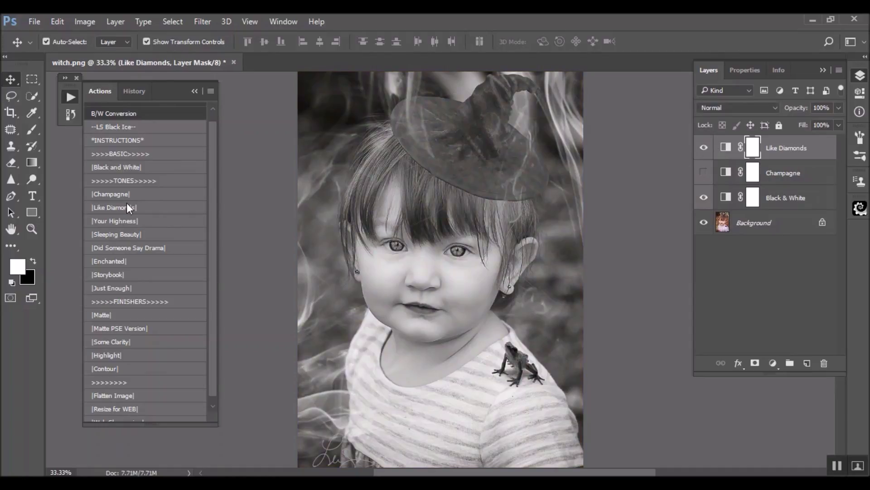
pyautogui.click(704, 147)
pyautogui.click(153, 223)
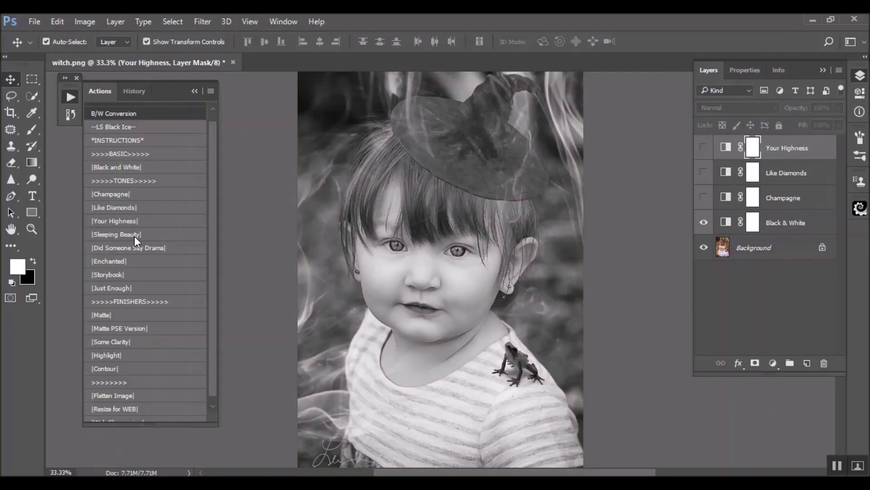
pyautogui.click(134, 236)
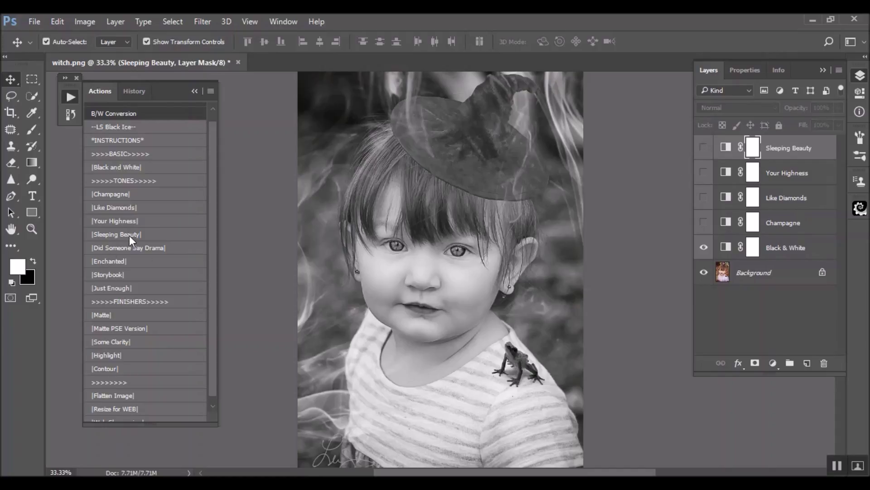
pyautogui.click(138, 235)
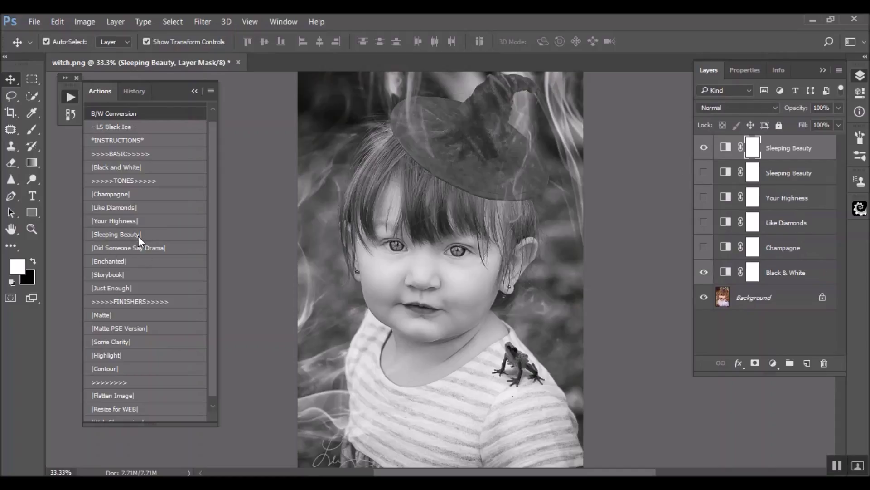
# - Toggle the Sleeping Beauty and Black & White layers to compare their toning
pyautogui.click(703, 148)
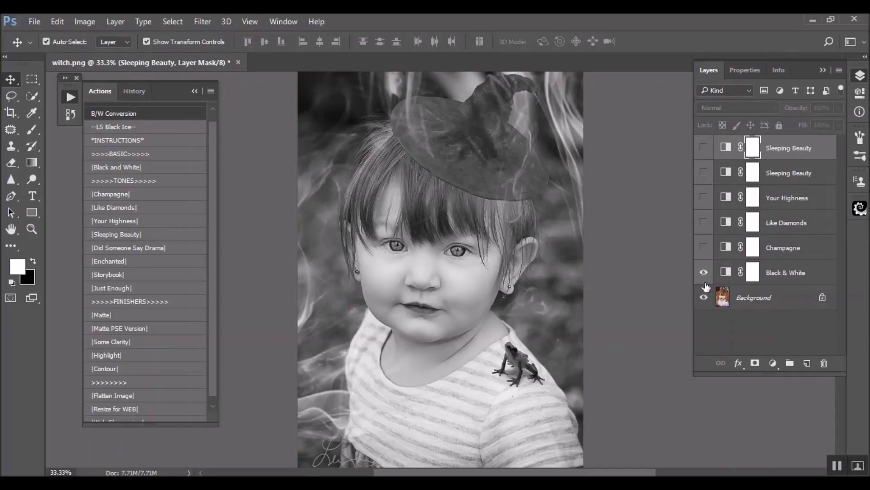
pyautogui.click(703, 272)
pyautogui.click(704, 148)
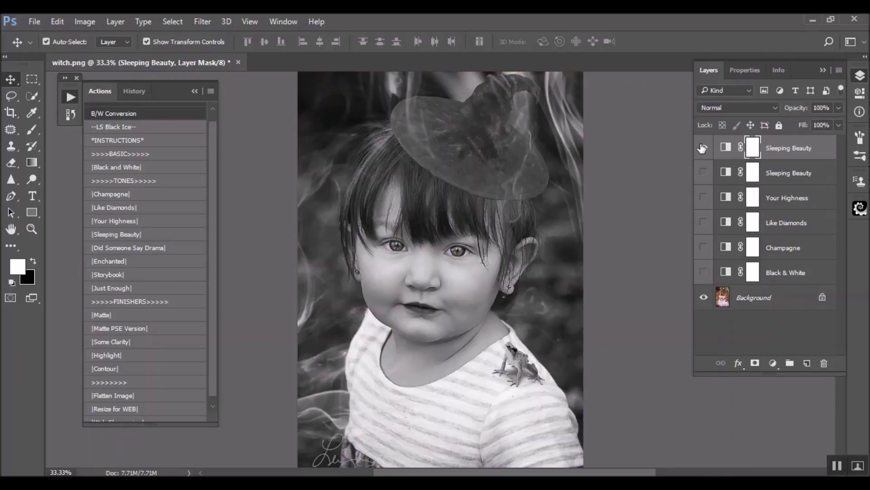
pyautogui.click(704, 147)
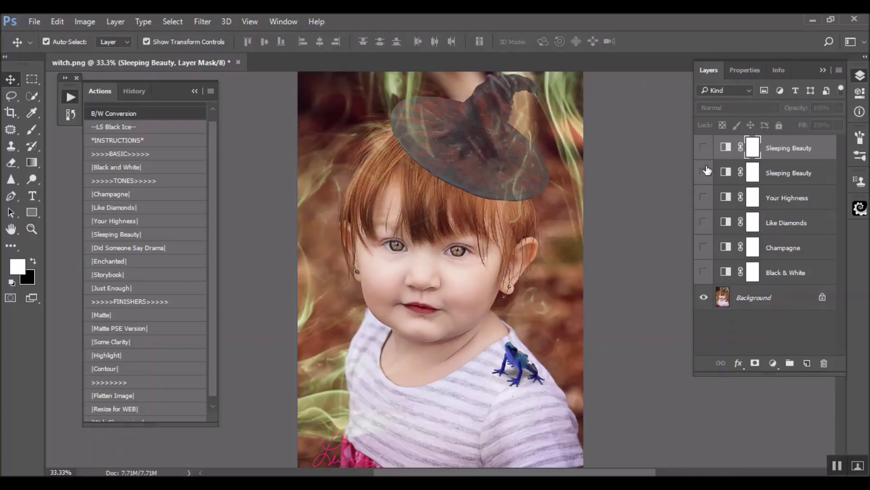
pyautogui.click(703, 173)
pyautogui.click(704, 173)
# - Preview, then hide, the Your Highness, Like Diamonds, Champagne and Sleeping Beauty layers
pyautogui.click(703, 197)
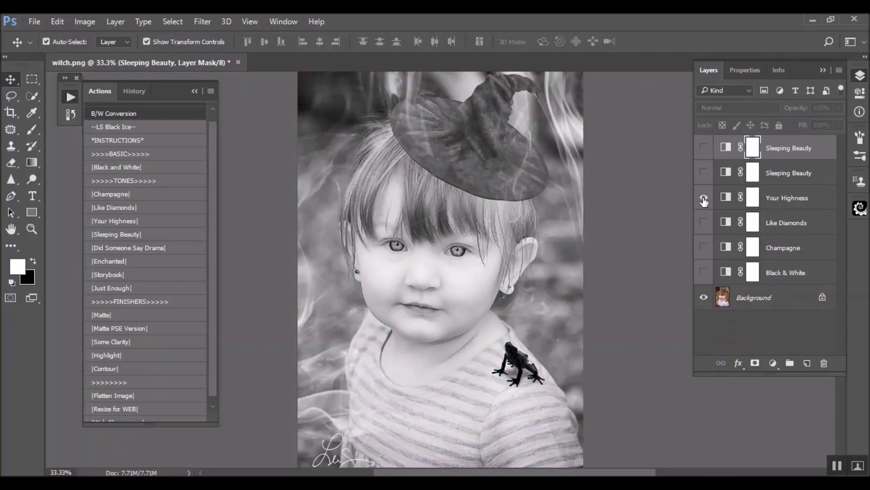
pyautogui.click(704, 198)
pyautogui.click(705, 222)
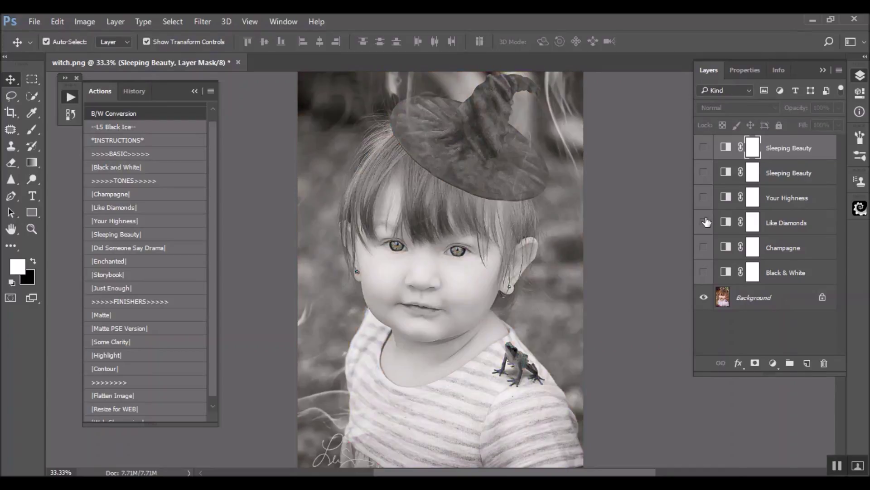
pyautogui.click(704, 223)
pyautogui.click(704, 248)
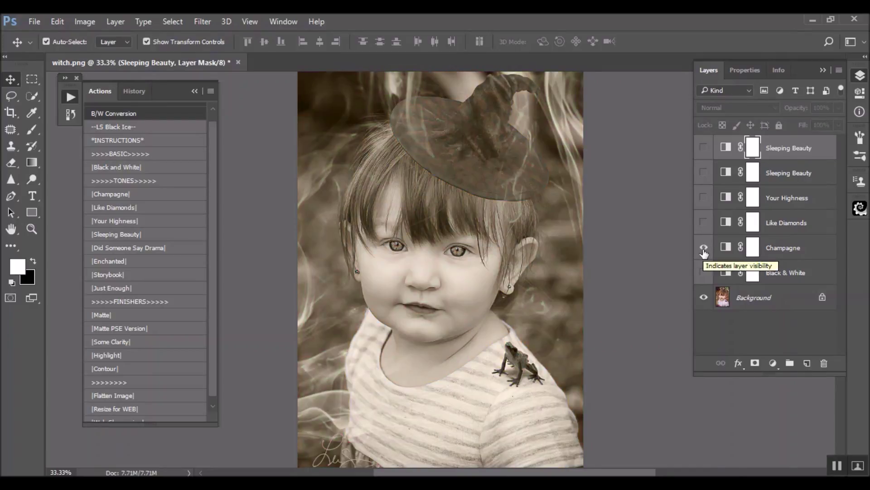
pyautogui.click(704, 247)
pyautogui.click(705, 148)
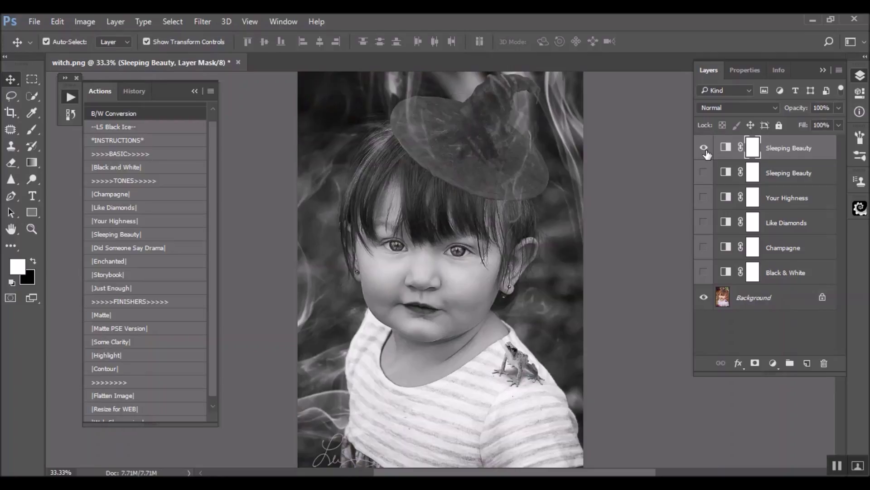
pyautogui.click(705, 148)
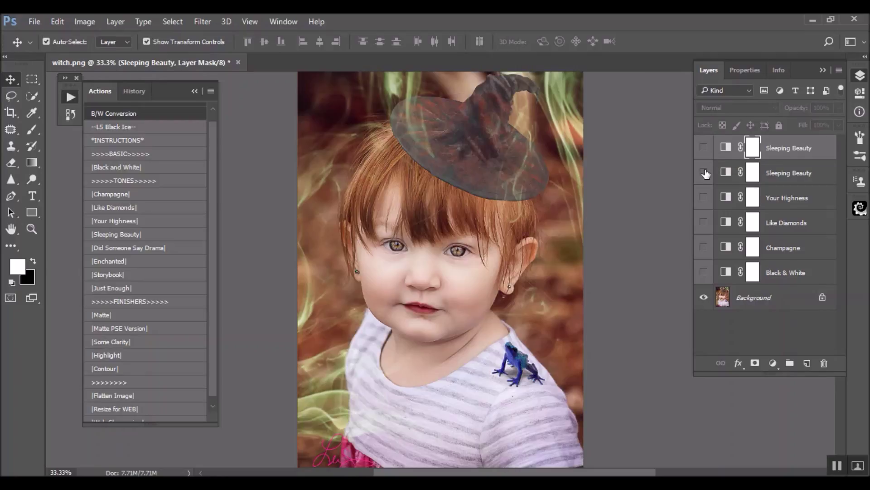
# - Collapse the Actions panel, select the Brush tool and open the brush Preset Manager
pyautogui.click(198, 90)
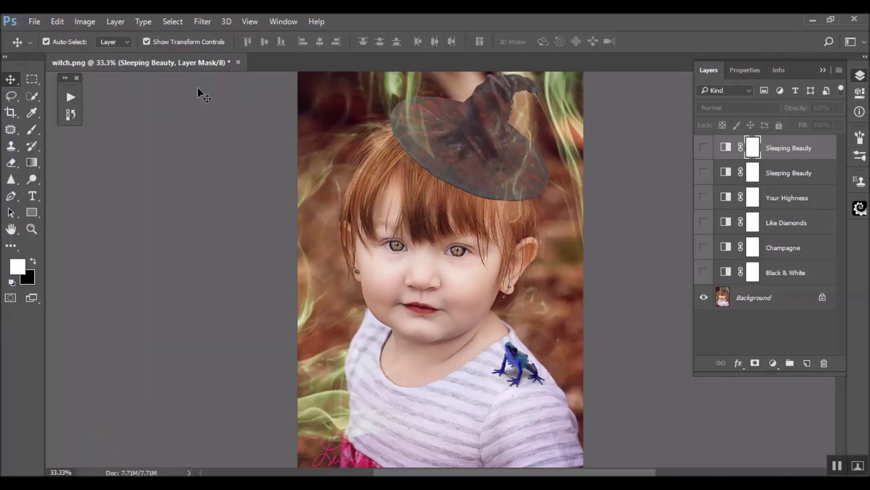
pyautogui.click(34, 131)
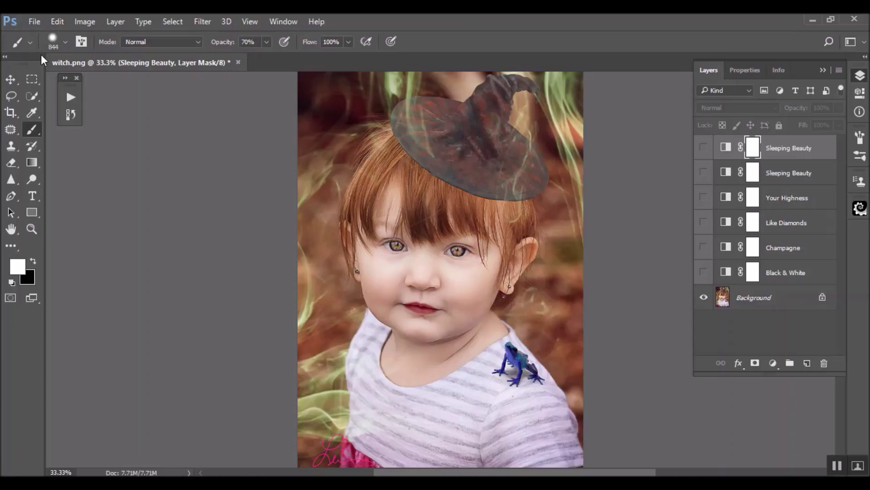
pyautogui.click(63, 41)
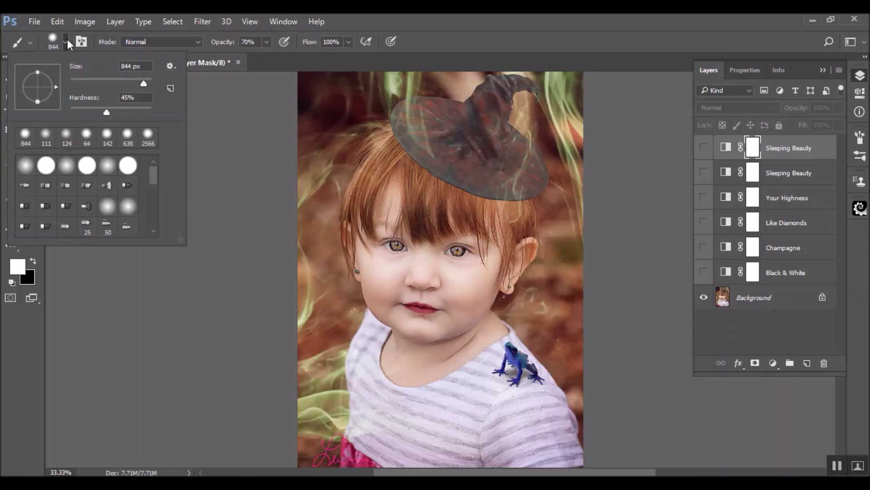
pyautogui.click(170, 66)
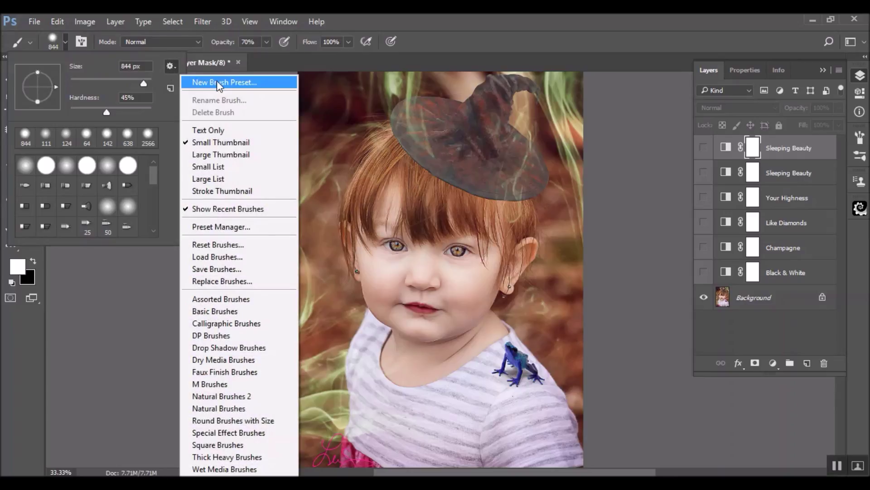
pyautogui.click(221, 227)
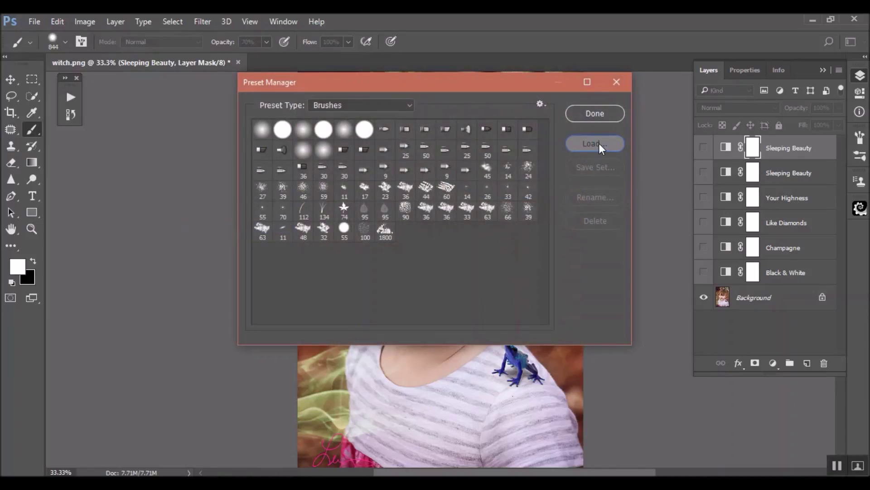
# - Load Newborn Word Brushes 1.abr from the 2016 Brushes folder, then click Done
pyautogui.click(595, 144)
pyautogui.click(285, 326)
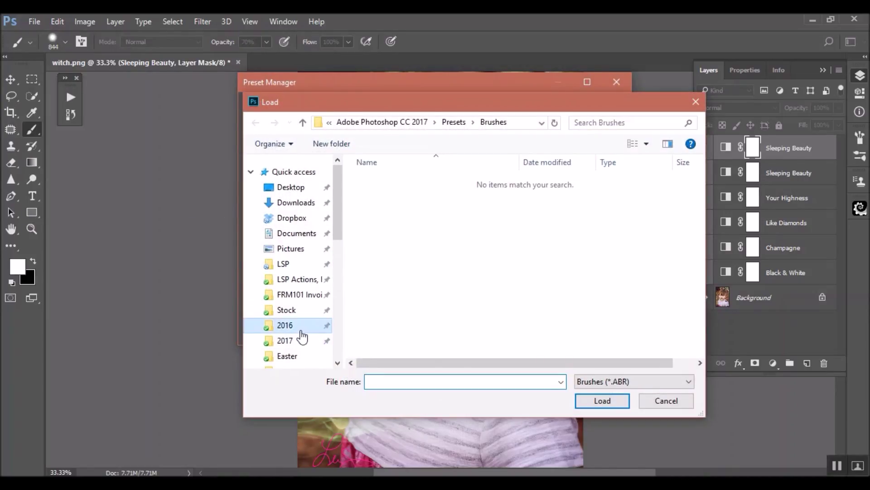
pyautogui.doubleClick(438, 192)
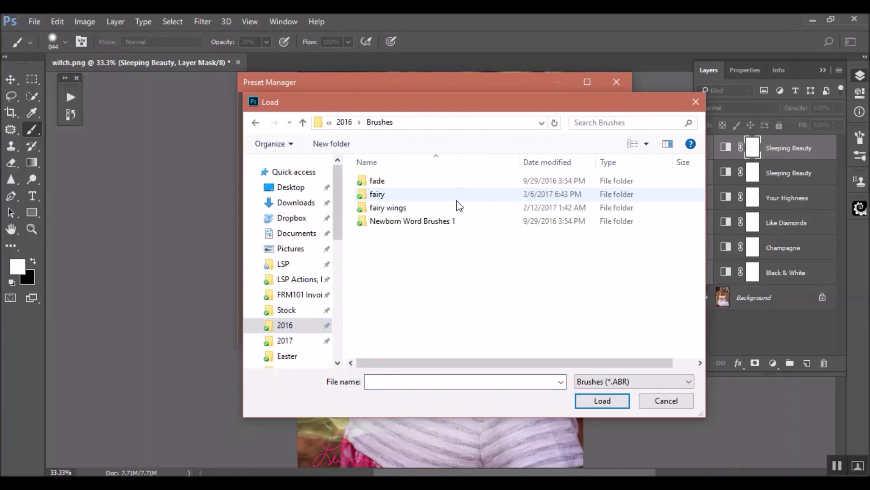
pyautogui.doubleClick(396, 175)
pyautogui.click(256, 123)
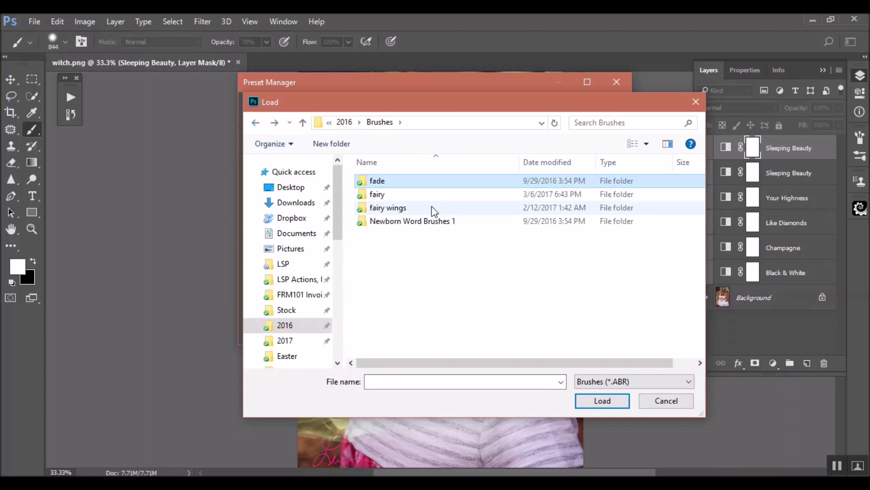
pyautogui.doubleClick(408, 221)
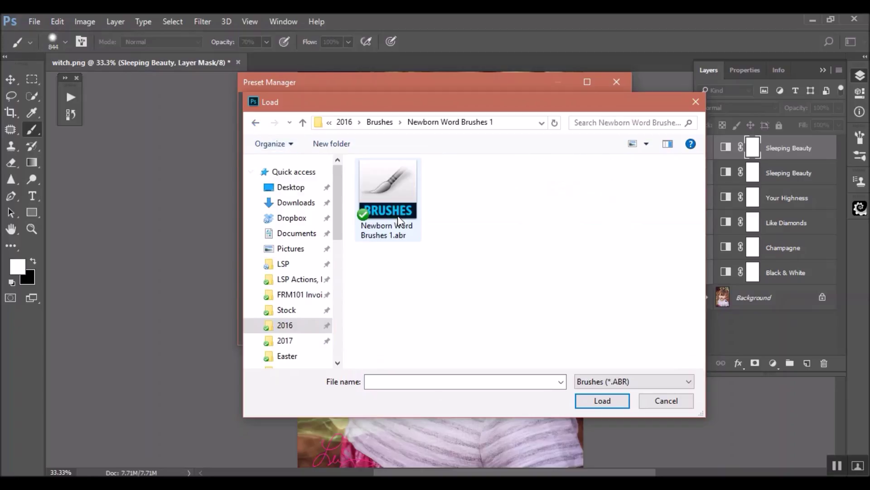
pyautogui.doubleClick(397, 186)
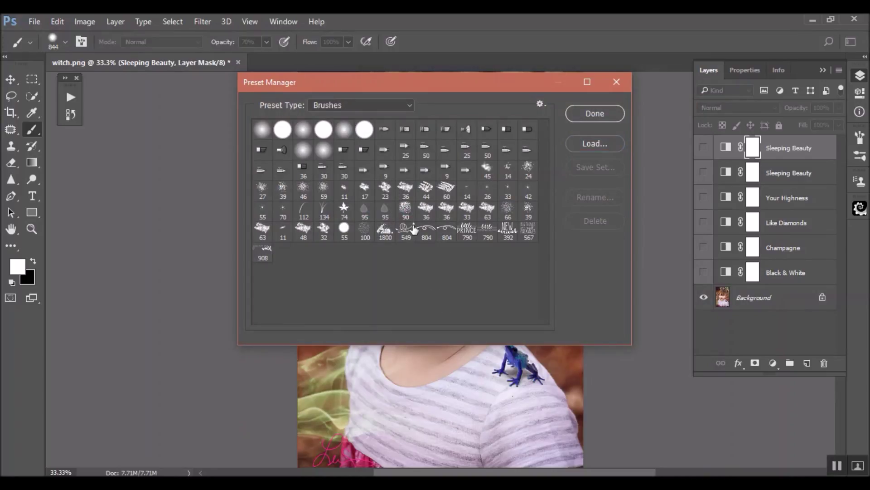
pyautogui.click(595, 113)
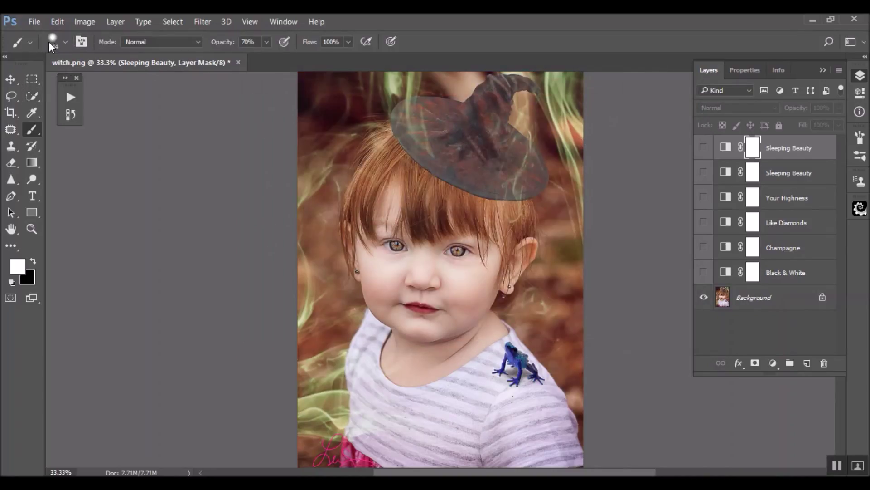
# - Load Newborn Word Brushes 1.abr again through Load Brushes in the brush picker
pyautogui.click(64, 43)
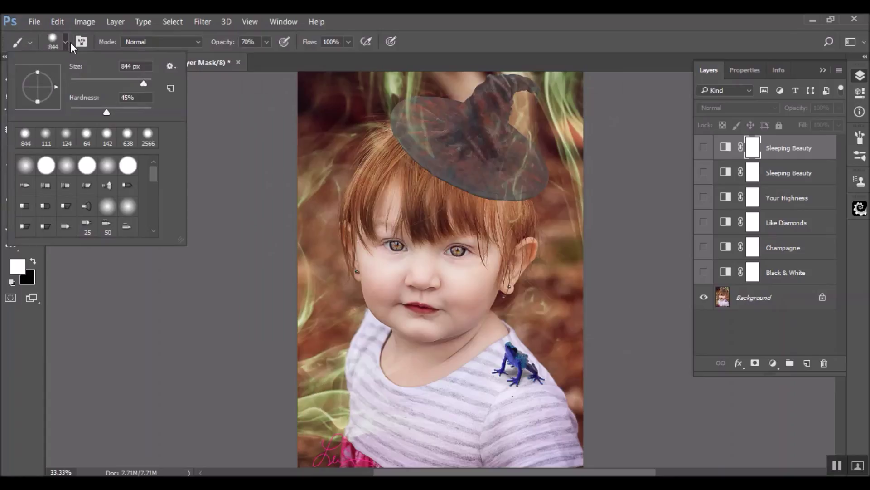
pyautogui.click(171, 66)
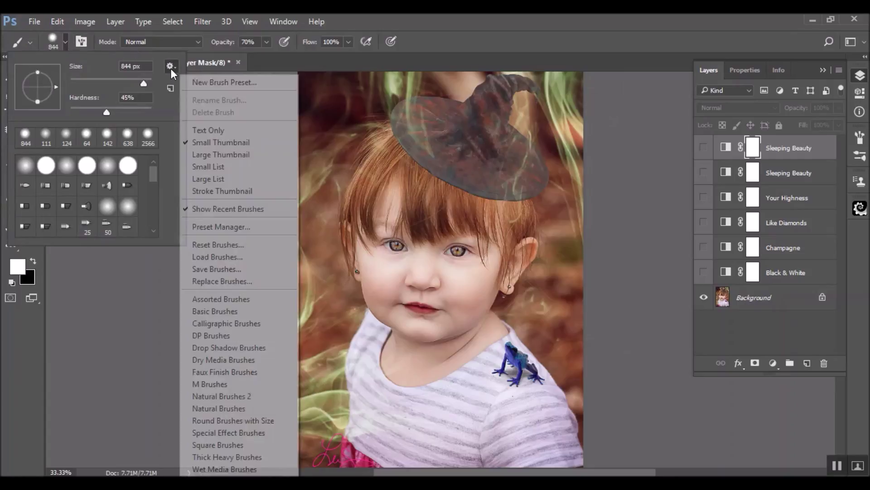
pyautogui.click(217, 259)
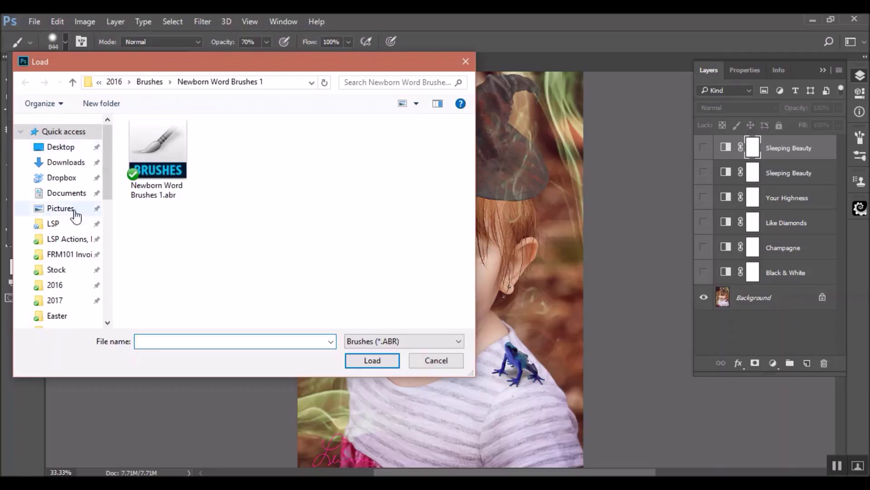
pyautogui.doubleClick(158, 158)
pyautogui.scroll(-5, 107, 195)
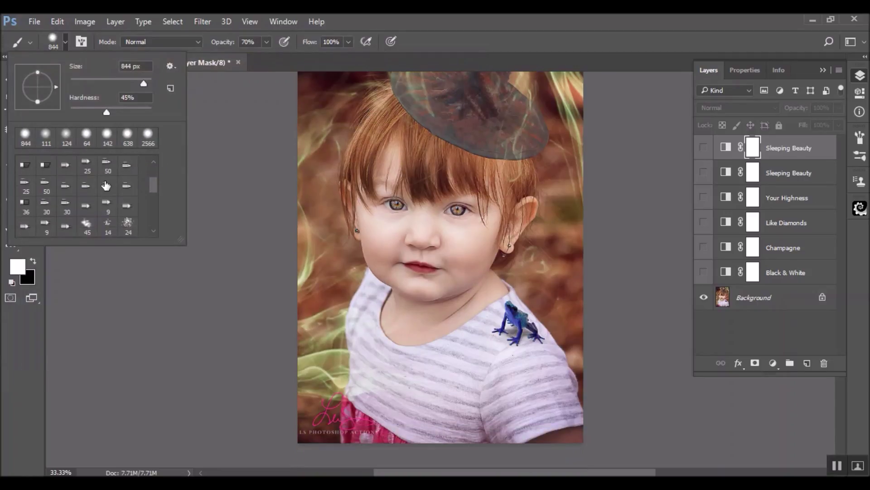
pyautogui.click(170, 65)
# - In the Preset Manager, Shift-select the loaded word brushes, delete them and click Done
pyautogui.click(239, 228)
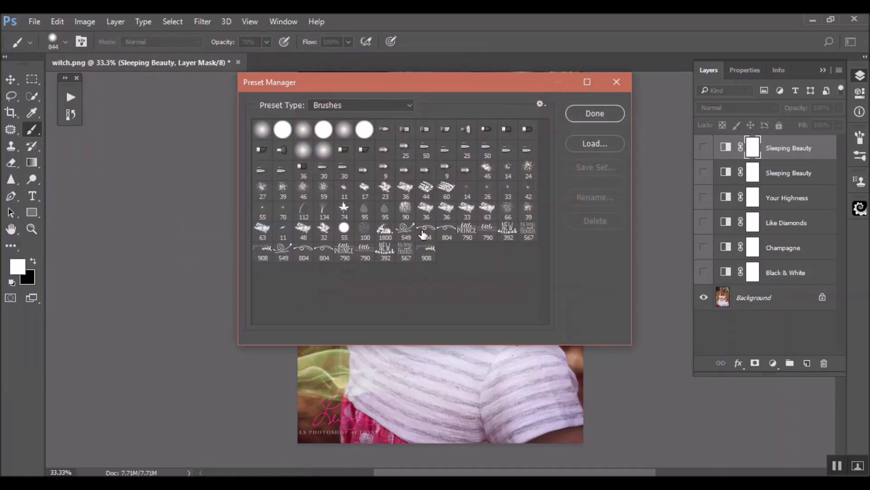
pyautogui.click(401, 232)
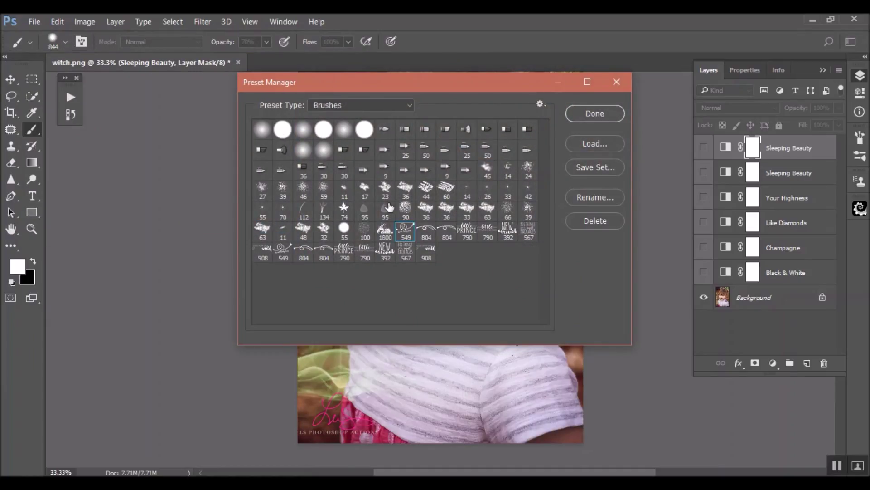
pyautogui.keyDown('shift'); pyautogui.click(427, 254); pyautogui.keyUp('shift')
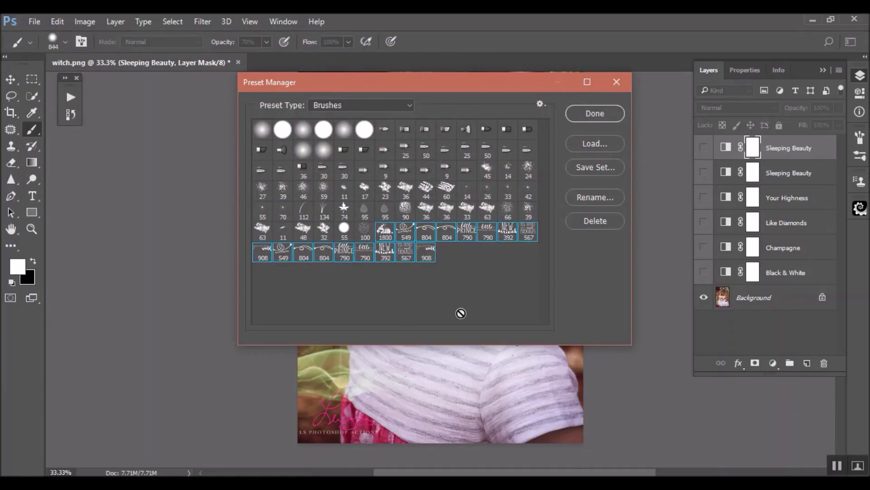
pyautogui.click(595, 221)
pyautogui.click(595, 113)
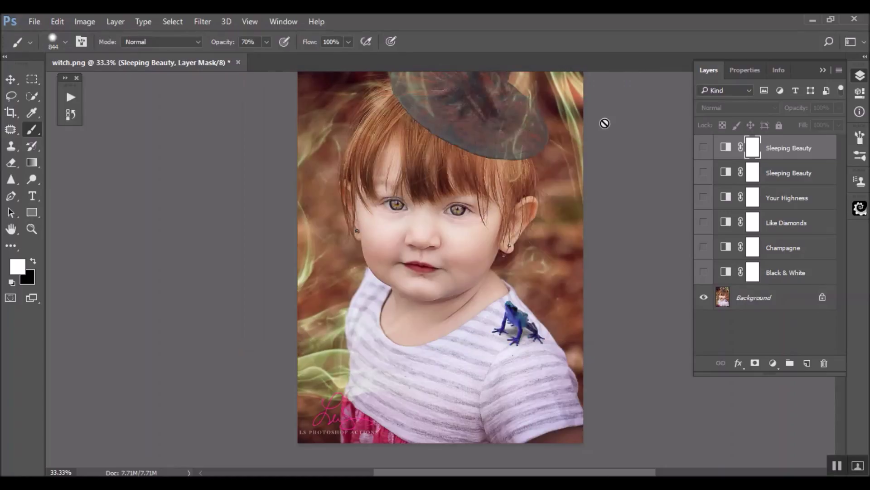
pyautogui.scroll(3, 338, 203)
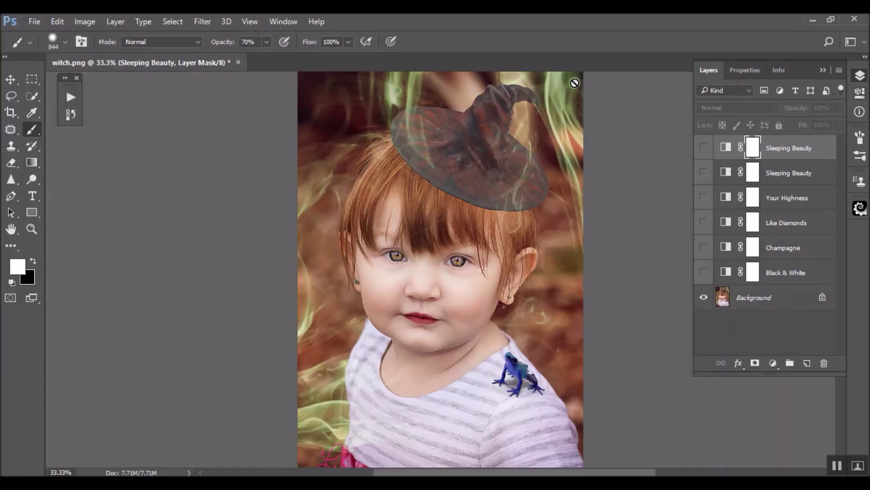
pyautogui.click(71, 114)
# - Revert the photo to the witch.png opening snapshot in the History panel
pyautogui.click(131, 114)
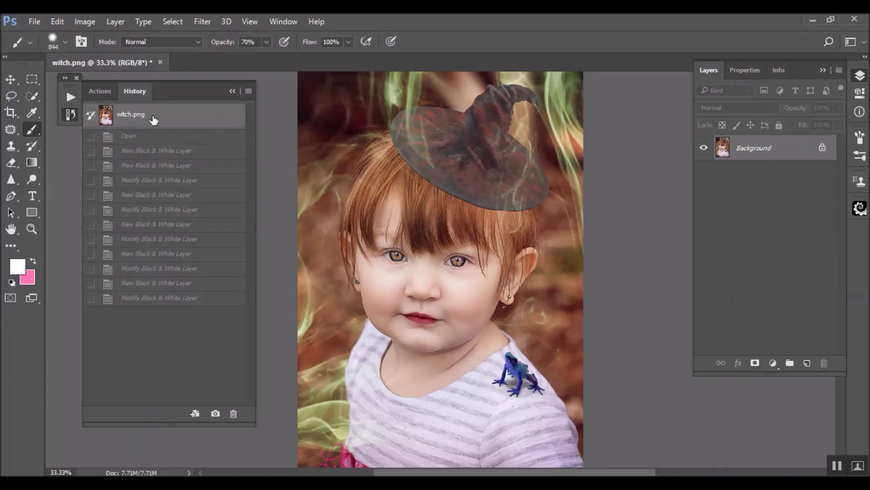
pyautogui.click(233, 91)
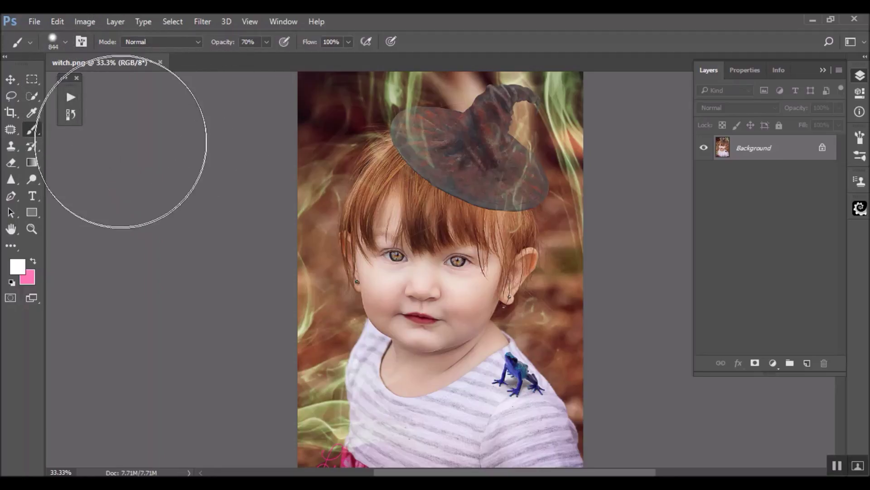
# - Load the LS Animal Overlays and Photoshop Actions .atn file from the Easter folder
pyautogui.click(70, 96)
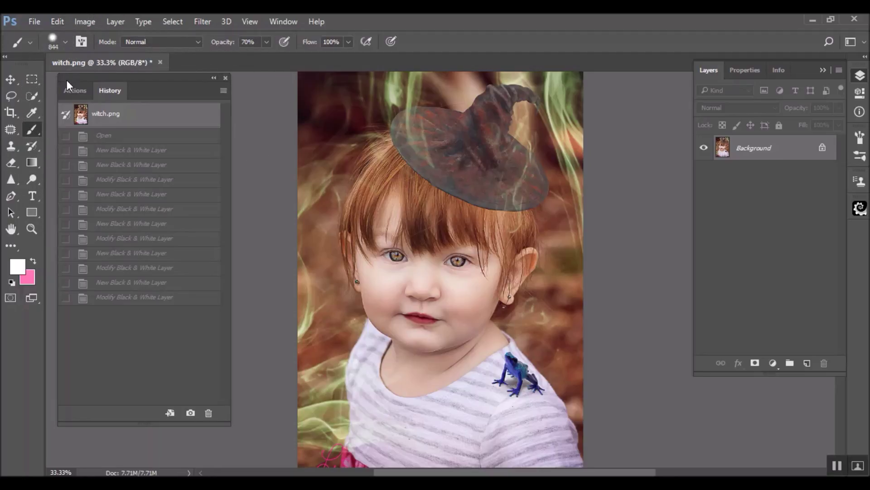
pyautogui.click(74, 90)
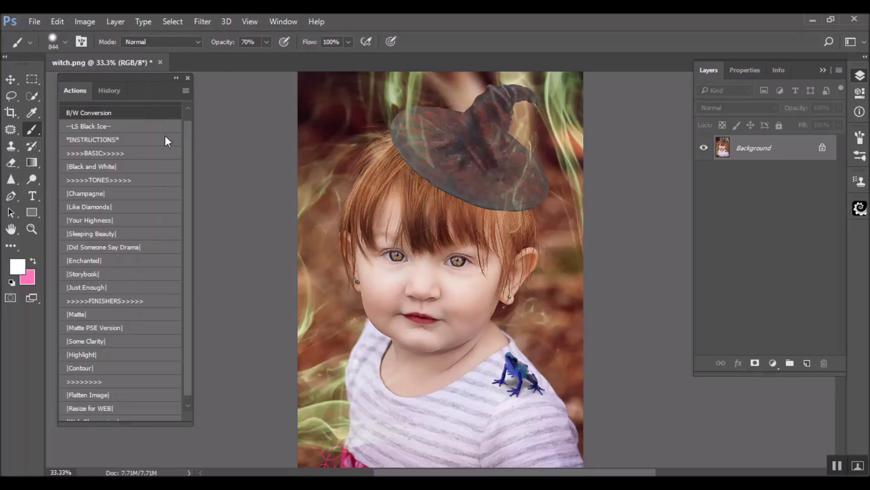
pyautogui.click(186, 91)
pyautogui.click(235, 313)
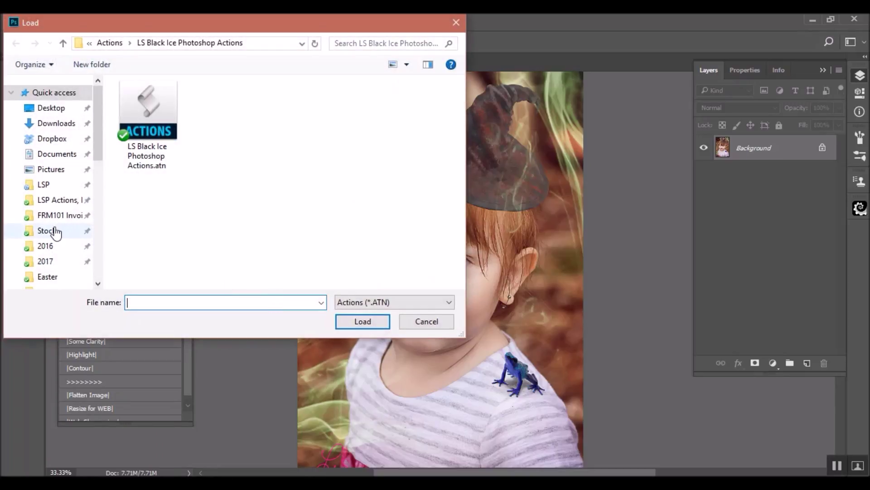
pyautogui.scroll(-2, 55, 233)
pyautogui.click(47, 235)
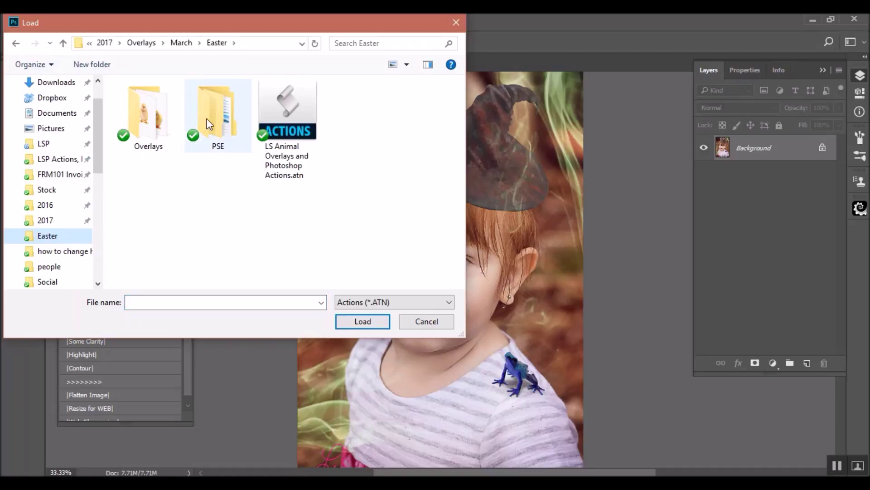
pyautogui.doubleClick(287, 130)
pyautogui.scroll(-5, 127, 335)
pyautogui.scroll(-3, 140, 332)
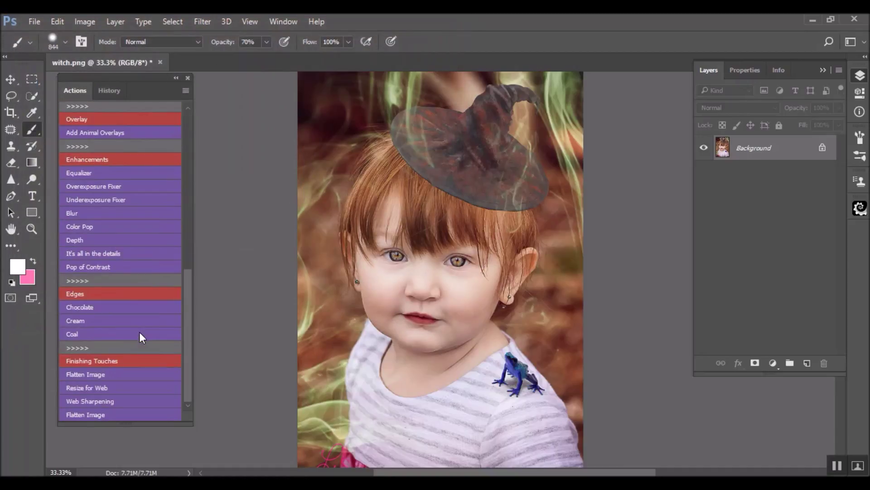
pyautogui.scroll(3, 140, 332)
pyautogui.scroll(3, 139, 332)
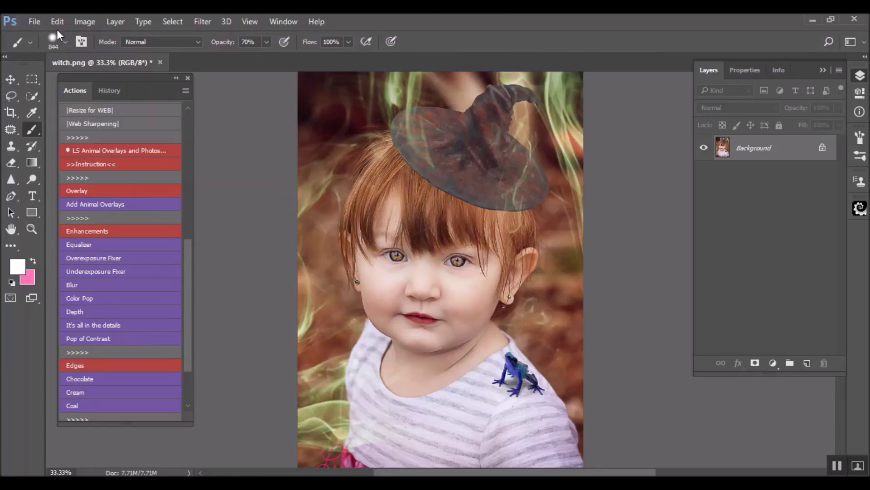
# - Place the chick image 17.png from Easter > Overlays as a linked layer
pyautogui.click(34, 21)
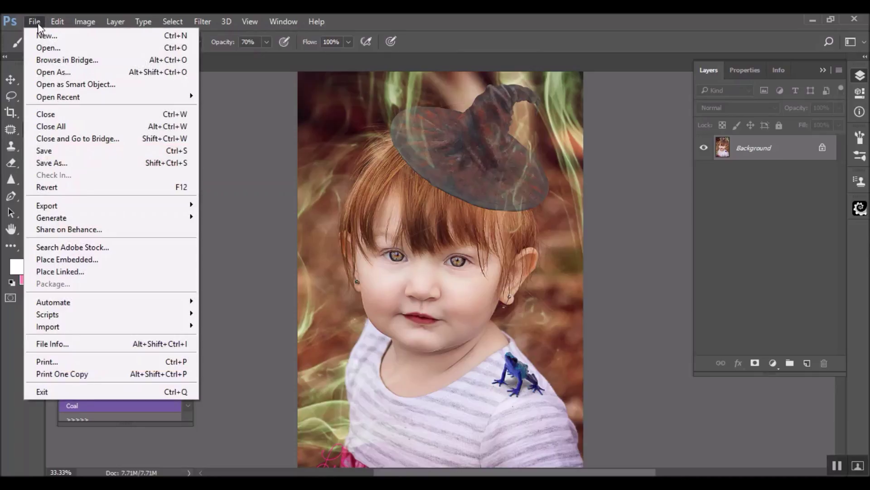
pyautogui.click(90, 274)
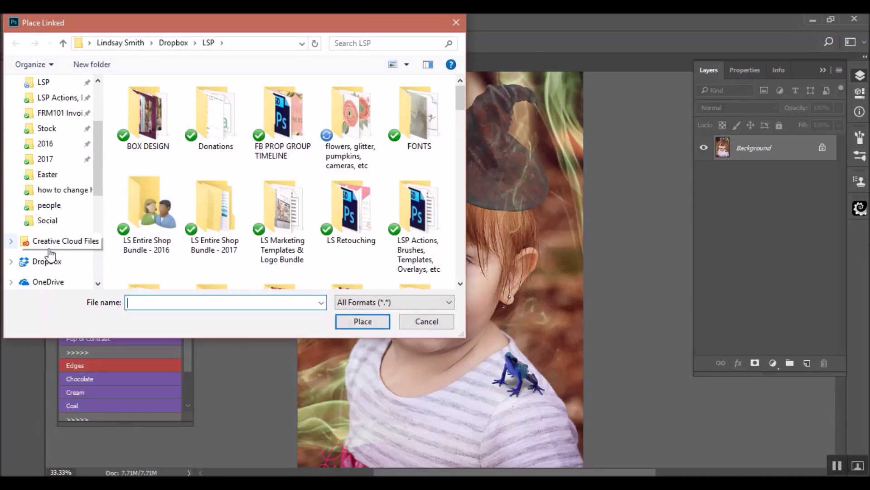
pyautogui.click(48, 175)
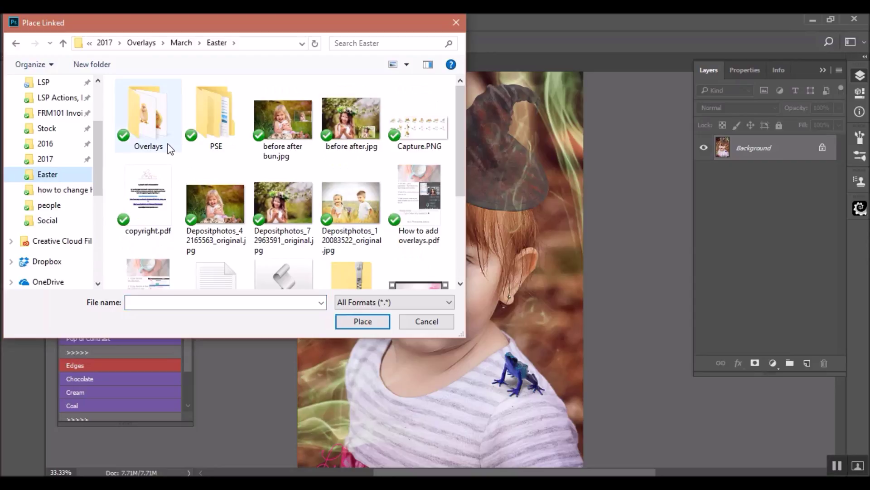
pyautogui.doubleClick(163, 128)
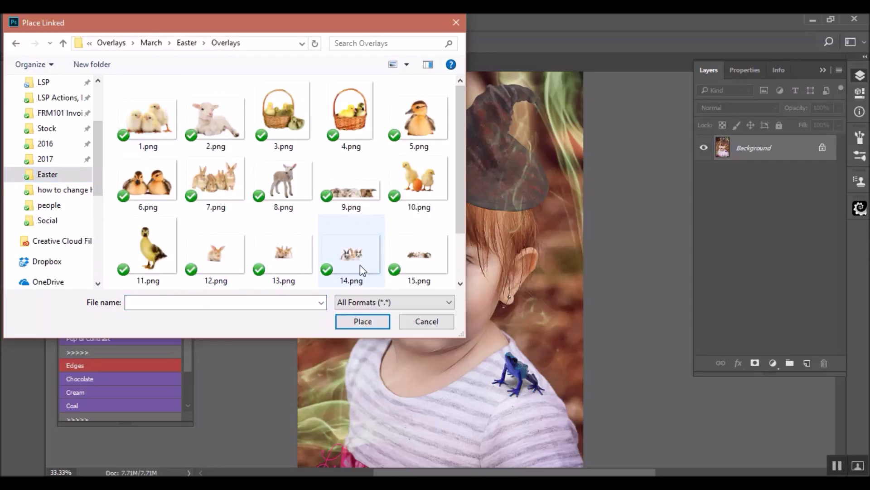
pyautogui.scroll(-2, 164, 202)
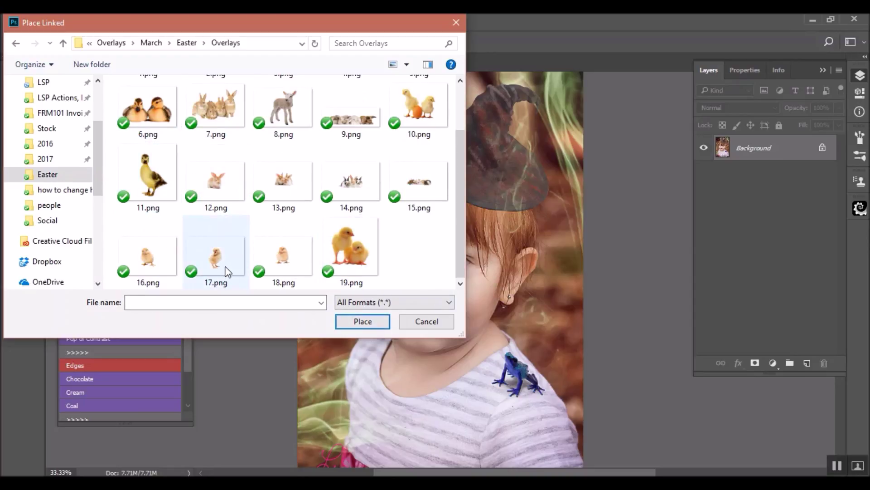
pyautogui.doubleClick(214, 259)
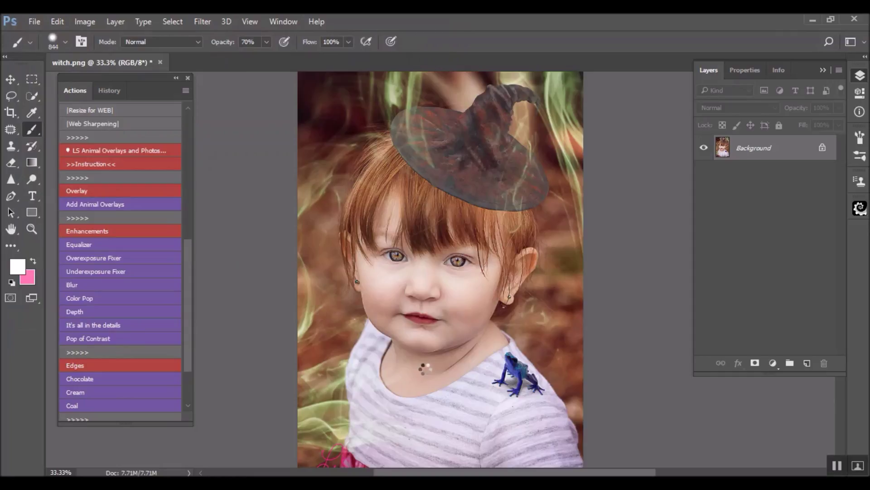
# - Tilt the chick about 7°, scale it to about 174%, and set it on the shirt beside the frog
pyautogui.moveTo(528, 332); pyautogui.dragTo(522, 345)
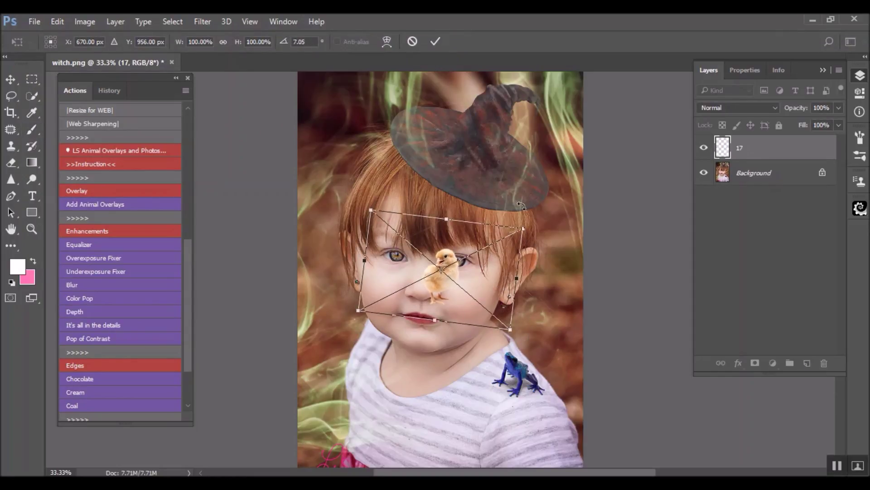
pyautogui.click(222, 43)
pyautogui.moveTo(525, 228); pyautogui.dragTo(644, 167)
pyautogui.moveTo(521, 260)
pyautogui.mouseDown()
pyautogui.moveTo(491, 377)
pyautogui.moveTo(550, 375)
pyautogui.moveTo(478, 385)
pyautogui.mouseUp()
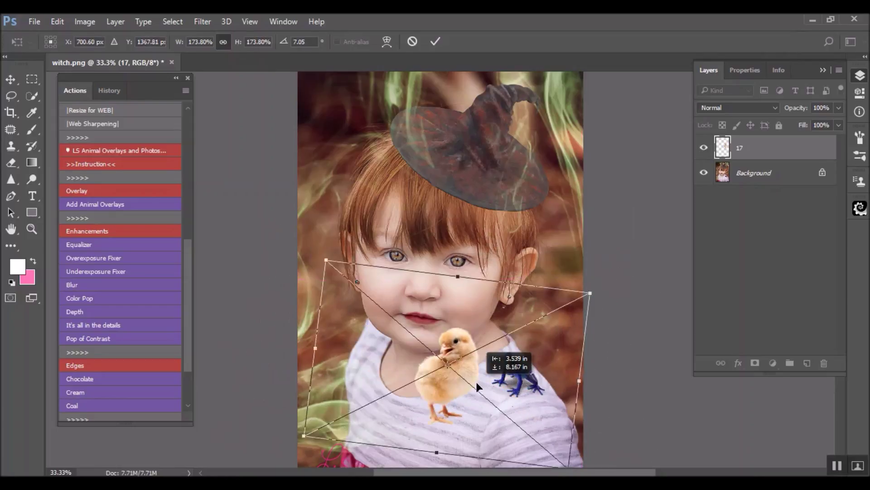
pyautogui.moveTo(478, 385); pyautogui.dragTo(489, 390)
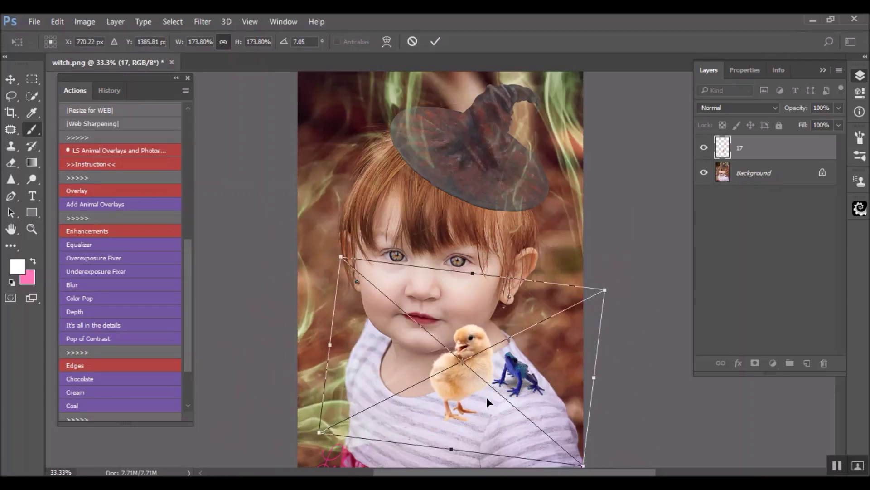
pyautogui.press('Return')
pyautogui.click(755, 362)
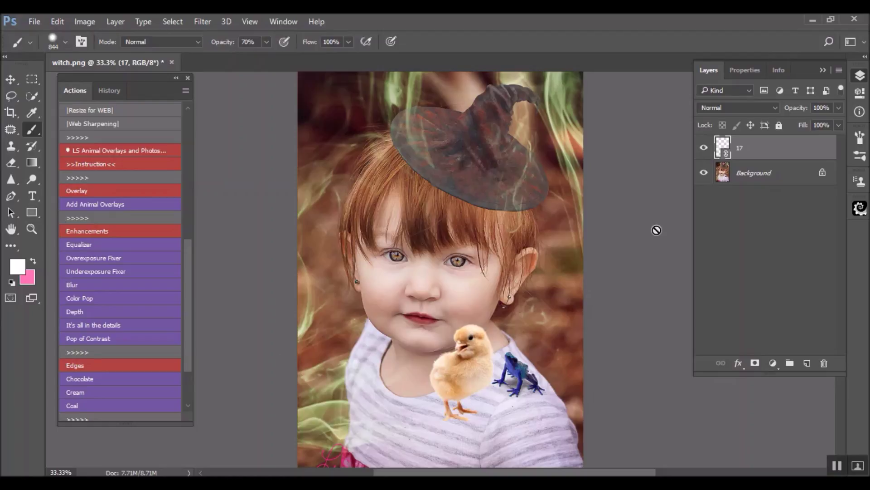
# - Hide the chick layer and begin placing another linked image
pyautogui.click(704, 147)
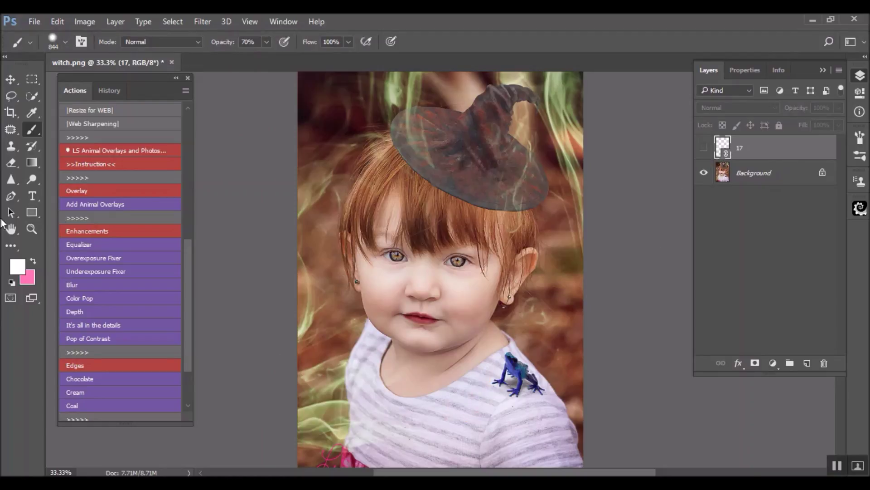
pyautogui.click(34, 20)
pyautogui.click(61, 271)
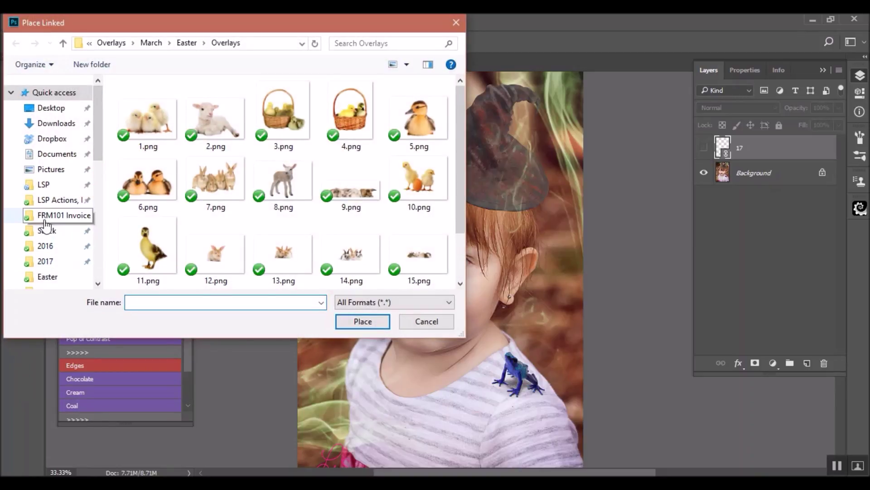
# - Browse through LSP and BP4U to the firework overlays folder and place IMG-71.jpg
pyautogui.click(43, 184)
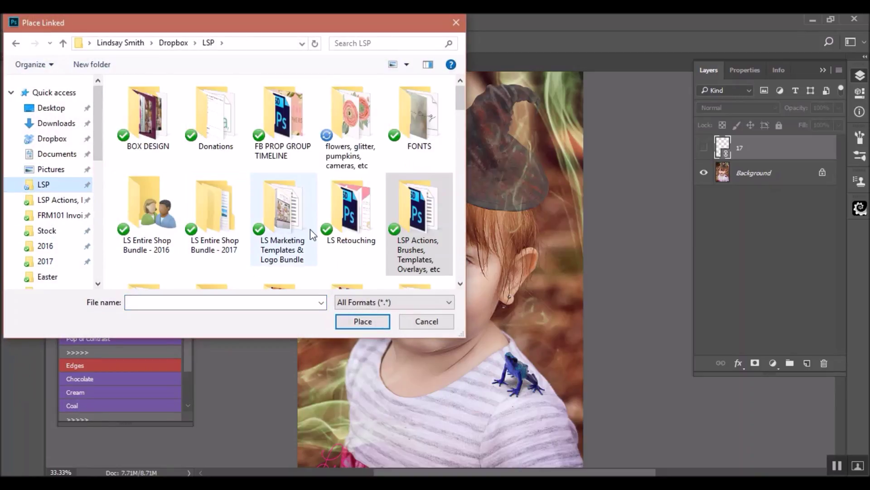
pyautogui.scroll(-2, 340, 231)
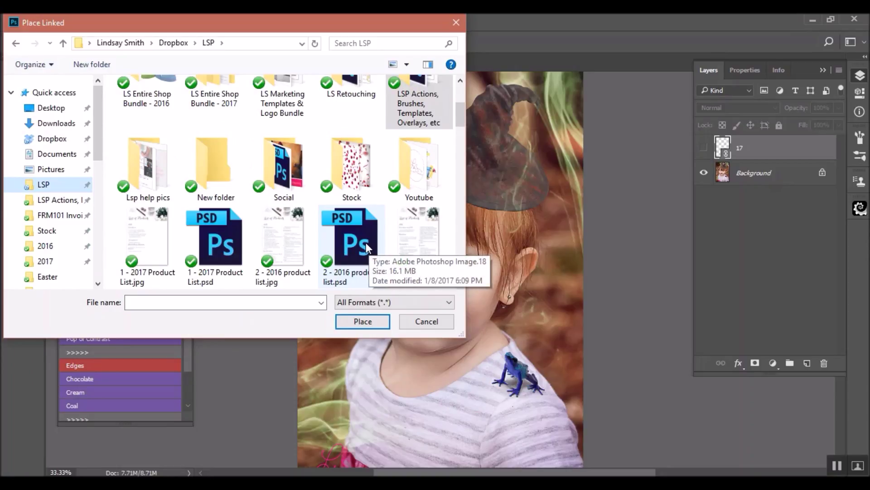
pyautogui.scroll(2, 321, 241)
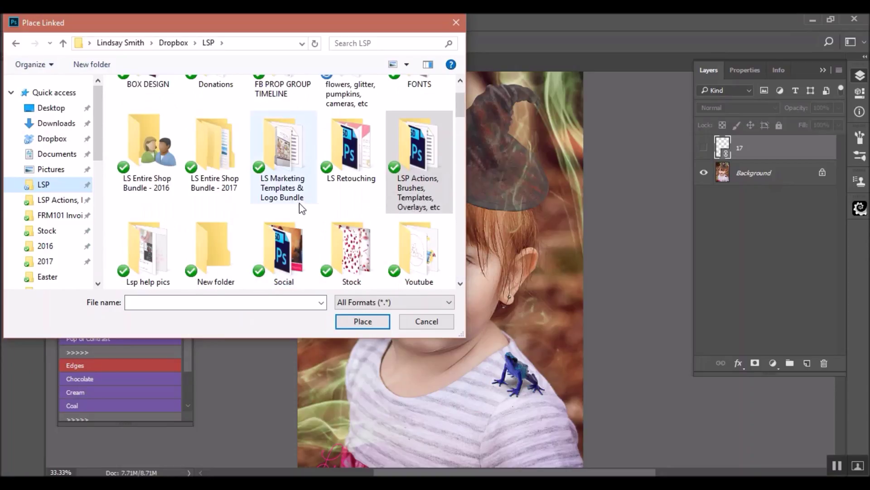
pyautogui.scroll(2, 302, 207)
pyautogui.doubleClick(337, 110)
pyautogui.scroll(-1, 372, 232)
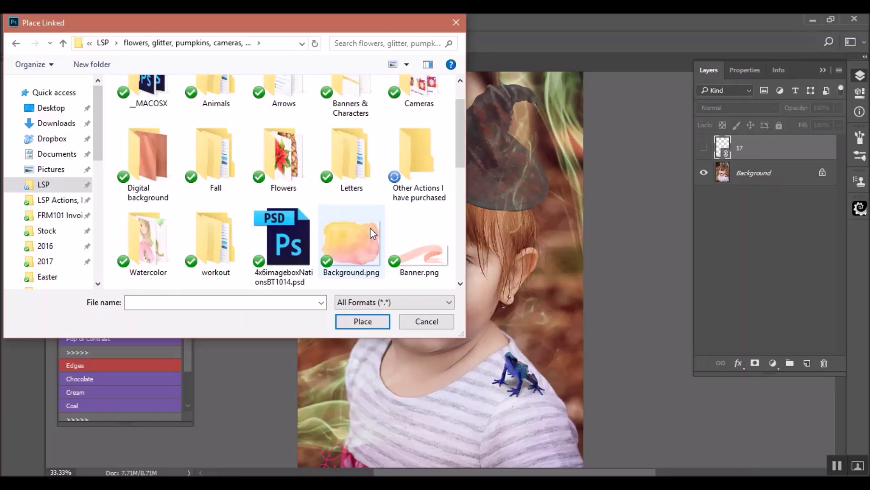
pyautogui.scroll(-1, 372, 233)
pyautogui.doubleClick(418, 102)
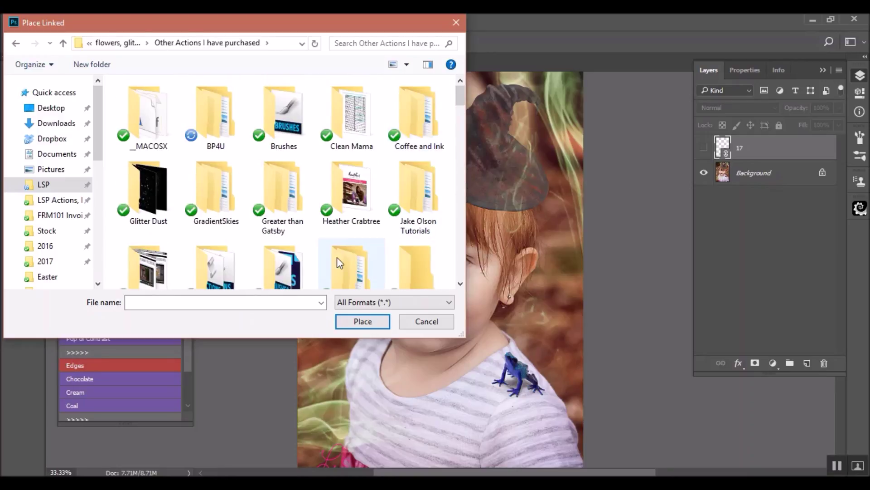
pyautogui.scroll(-2, 337, 258)
pyautogui.scroll(2, 310, 228)
pyautogui.doubleClick(212, 114)
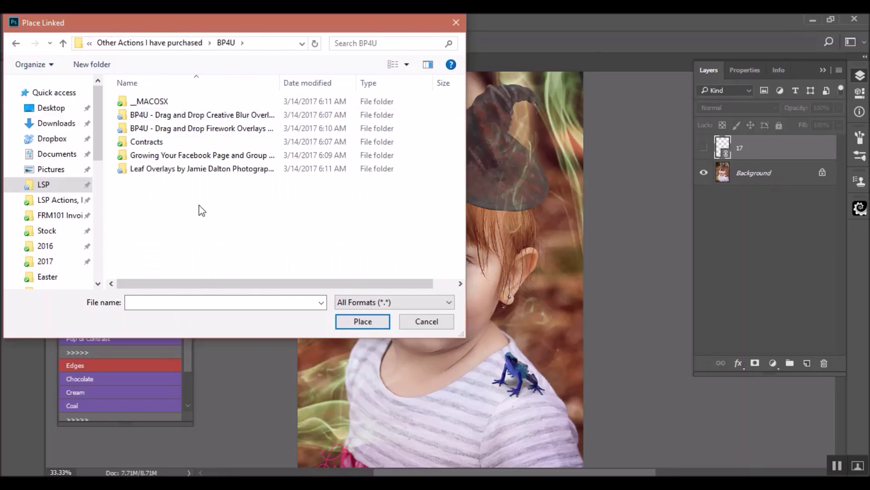
pyautogui.doubleClick(226, 129)
pyautogui.scroll(-2, 292, 238)
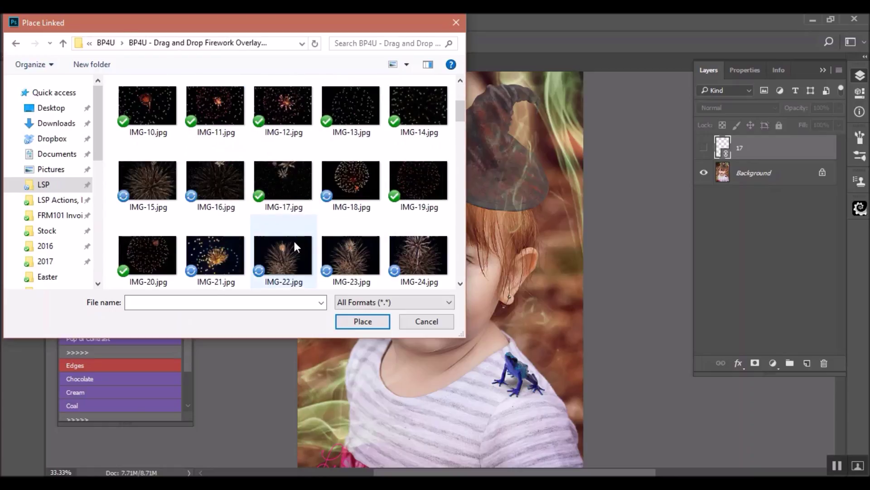
pyautogui.scroll(-1, 294, 241)
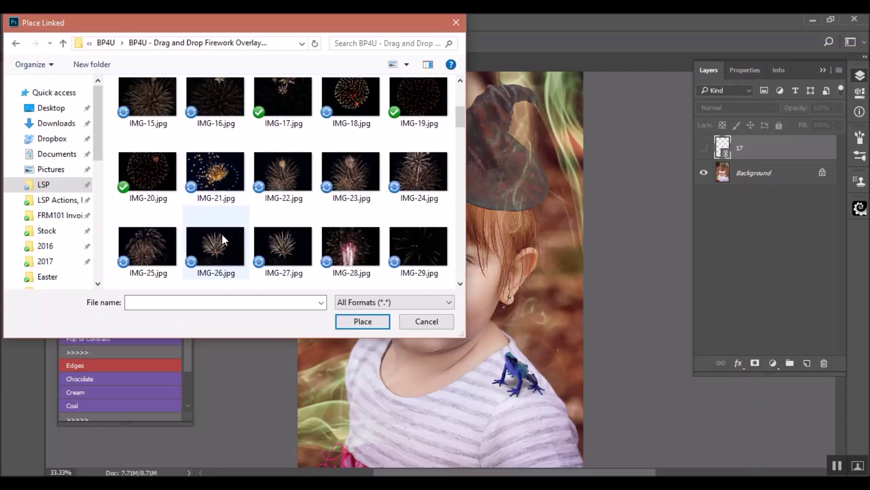
pyautogui.scroll(-3, 233, 240)
pyautogui.scroll(-2, 367, 243)
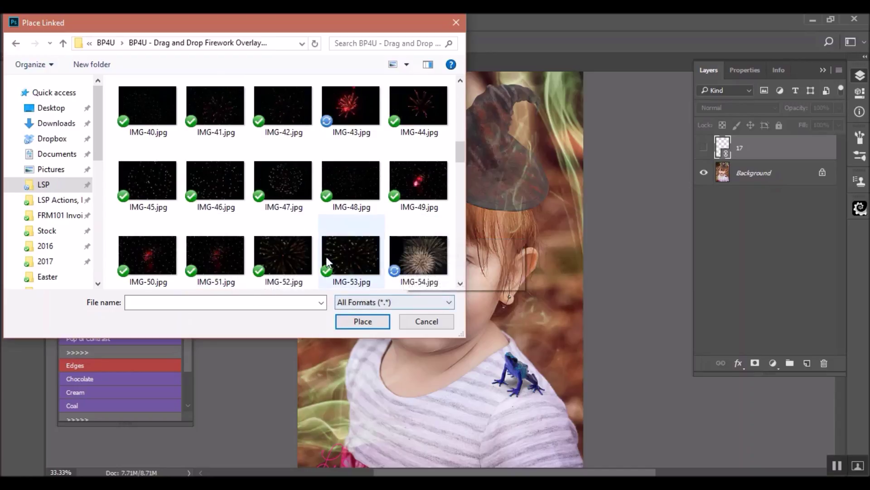
pyautogui.scroll(-1, 313, 262)
pyautogui.scroll(-2, 299, 265)
pyautogui.scroll(-2, 299, 265)
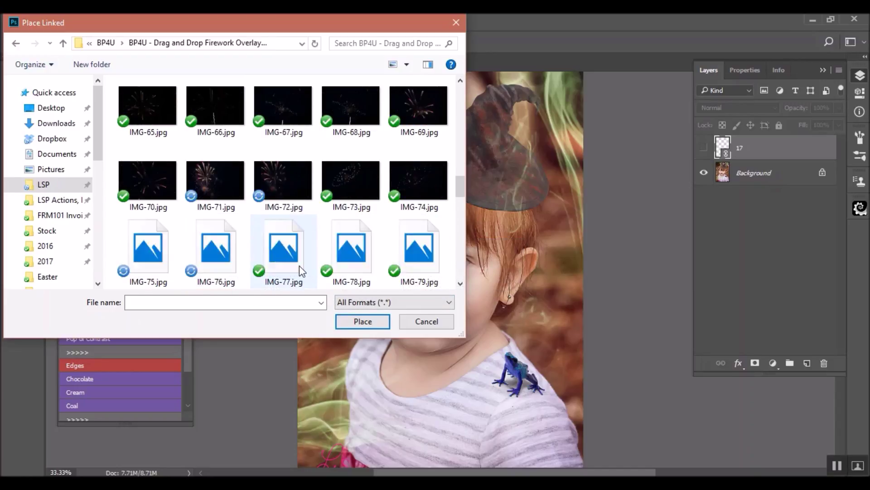
pyautogui.doubleClick(215, 180)
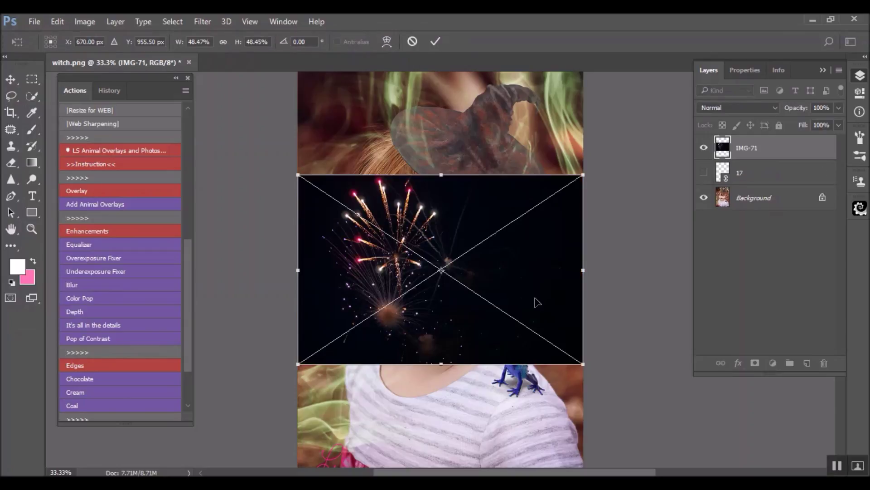
# - Enlarge the IMG-71 firework image past the photo edges, reposition it, and commit
pyautogui.hotkey('ctrl', '-')
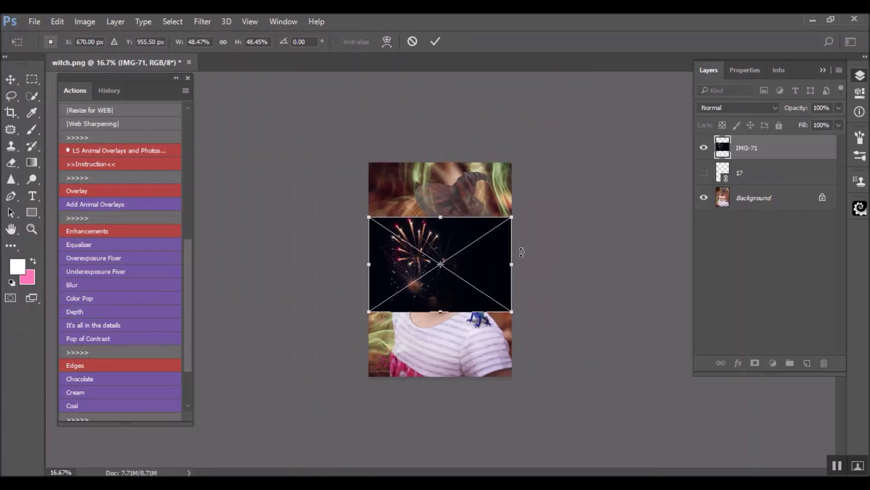
pyautogui.moveTo(511, 218); pyautogui.dragTo(647, 127)
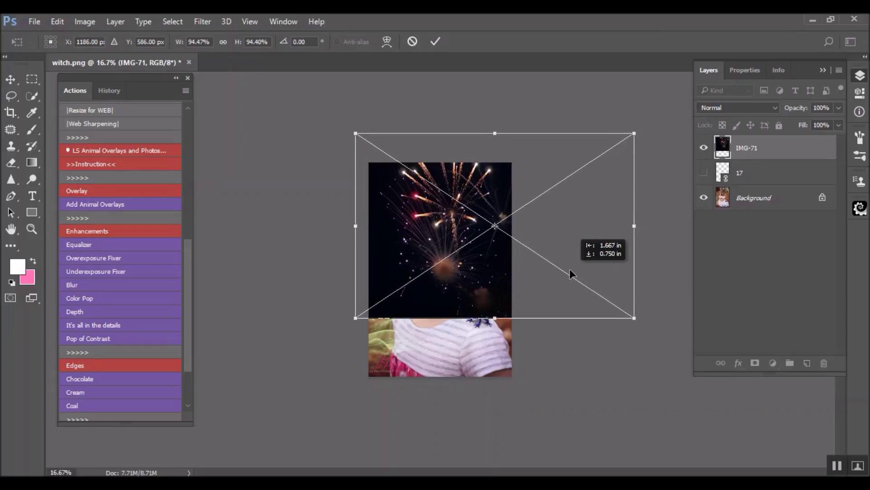
pyautogui.moveTo(585, 271); pyautogui.dragTo(559, 281)
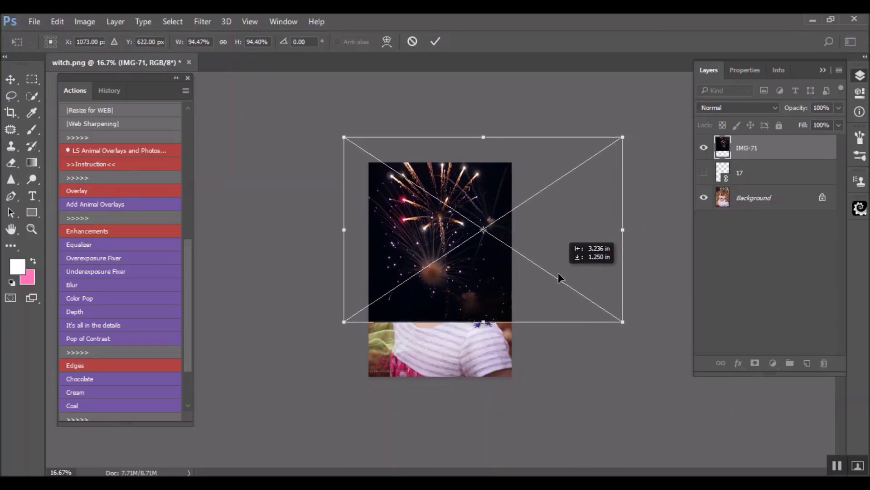
pyautogui.press('Return')
pyautogui.press('b')
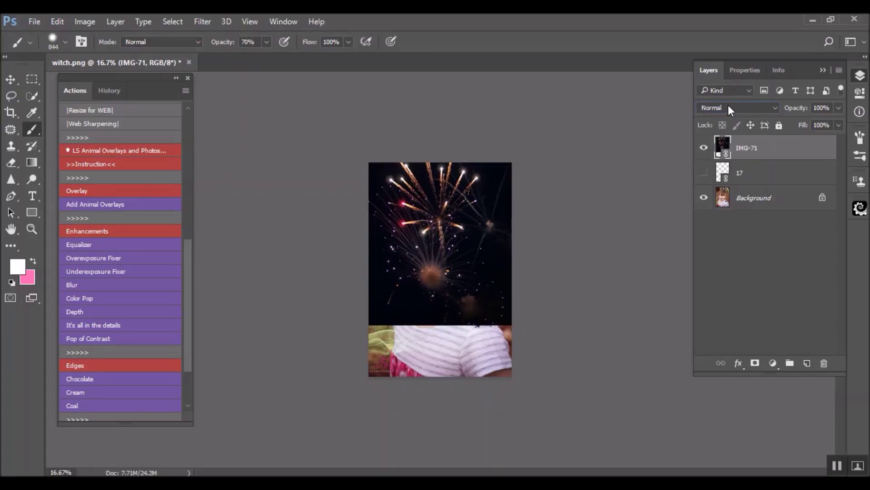
# - Set the IMG-71 layer to Screen blend mode and shift the fireworks higher over the girl's head
pyautogui.click(728, 108)
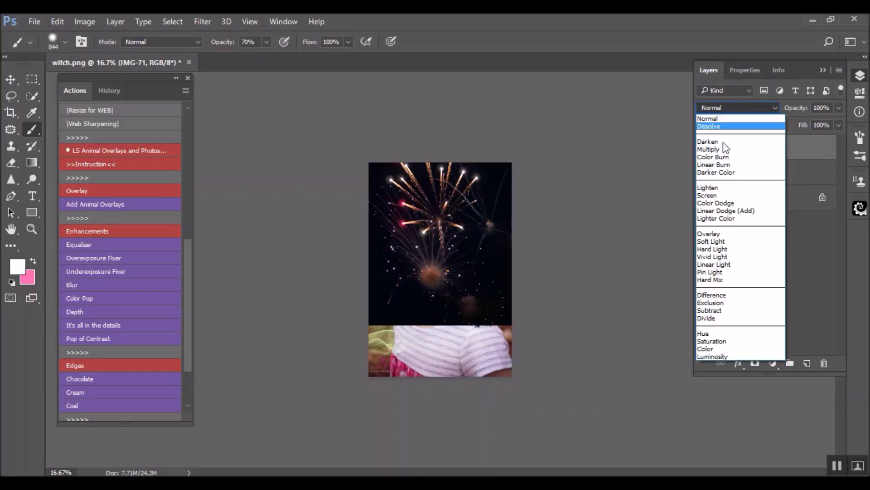
pyautogui.click(707, 196)
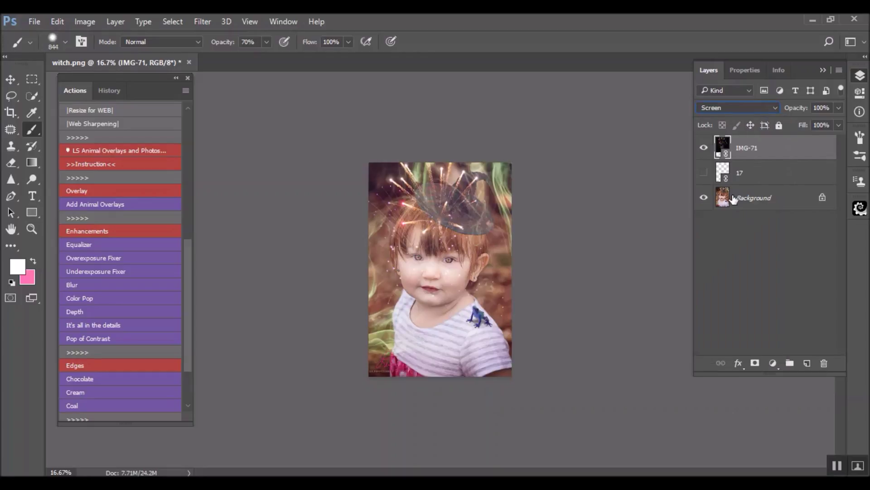
pyautogui.click(11, 79)
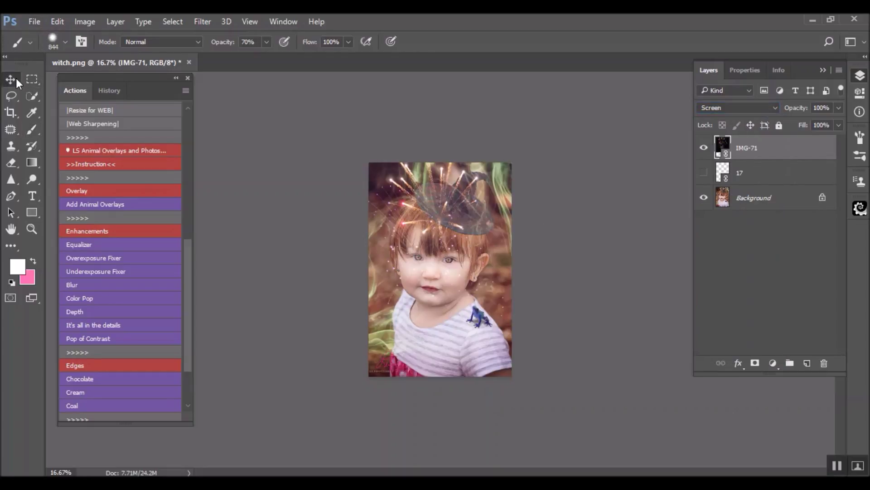
pyautogui.moveTo(505, 280)
pyautogui.mouseDown()
pyautogui.moveTo(475, 286)
pyautogui.moveTo(476, 275)
pyautogui.mouseUp()
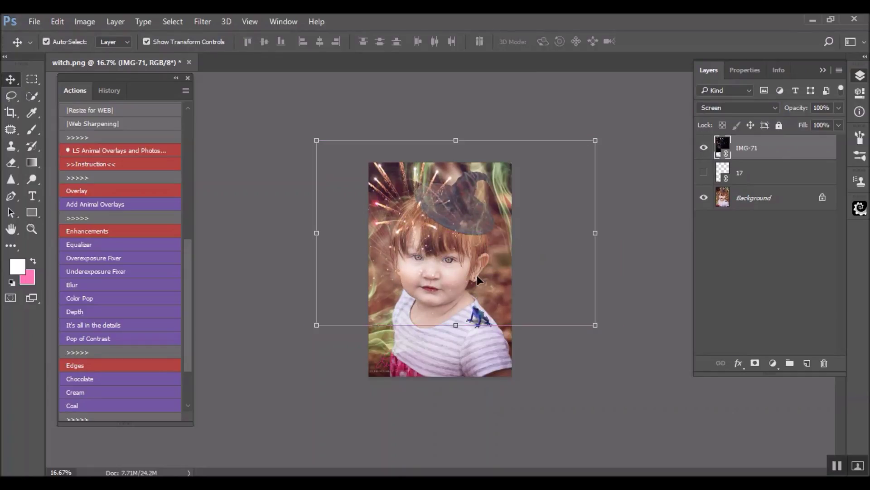
pyautogui.hotkey('ctrl', '+')
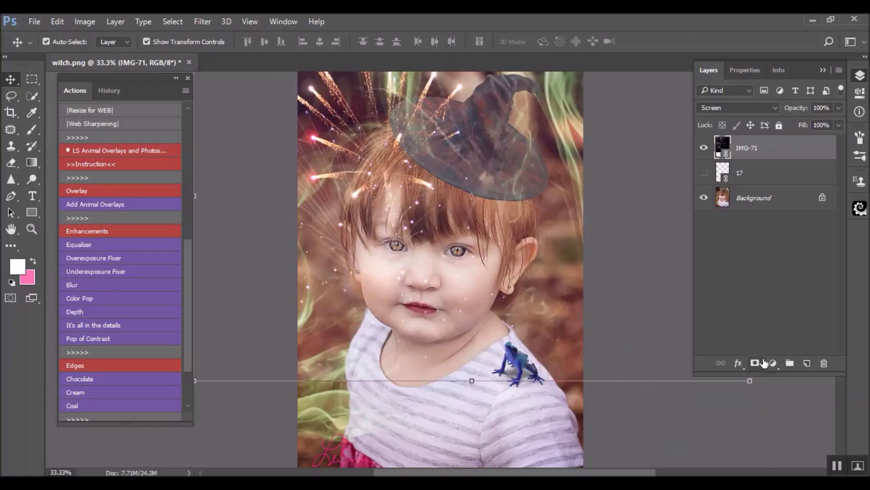
# - Add a layer mask to the IMG-71 layer and ready a black brush
pyautogui.click(756, 363)
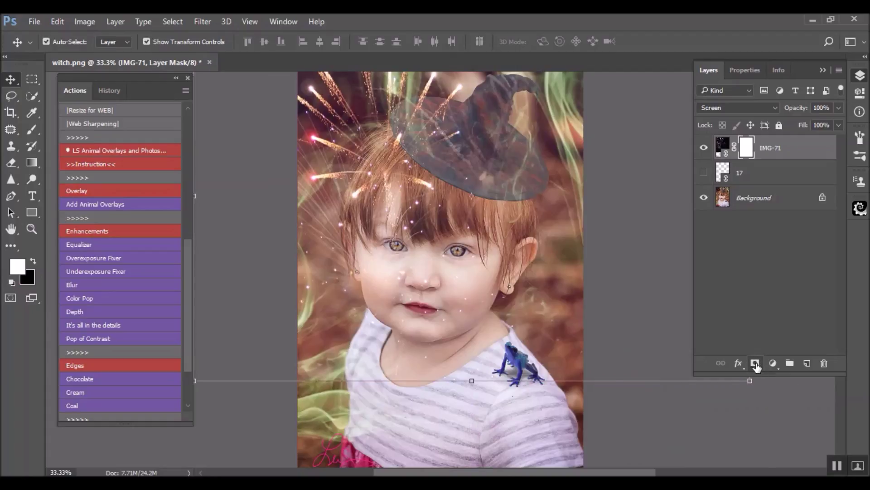
pyautogui.click(32, 130)
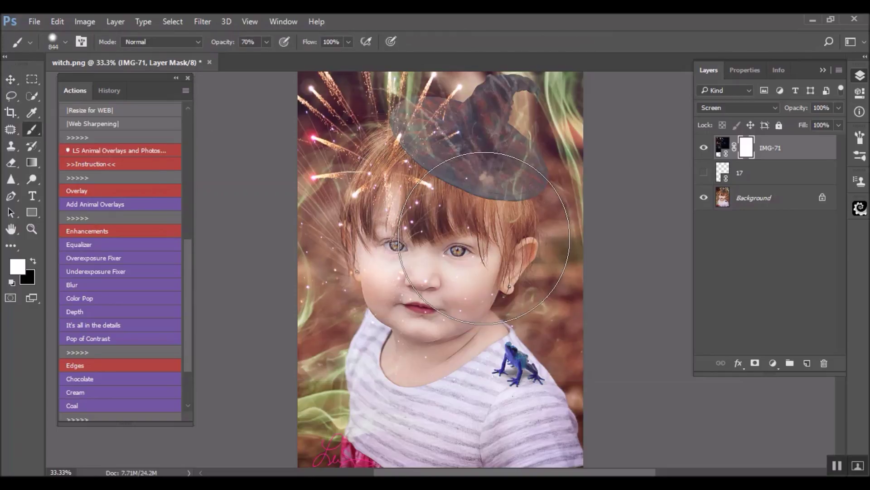
pyautogui.click(32, 272)
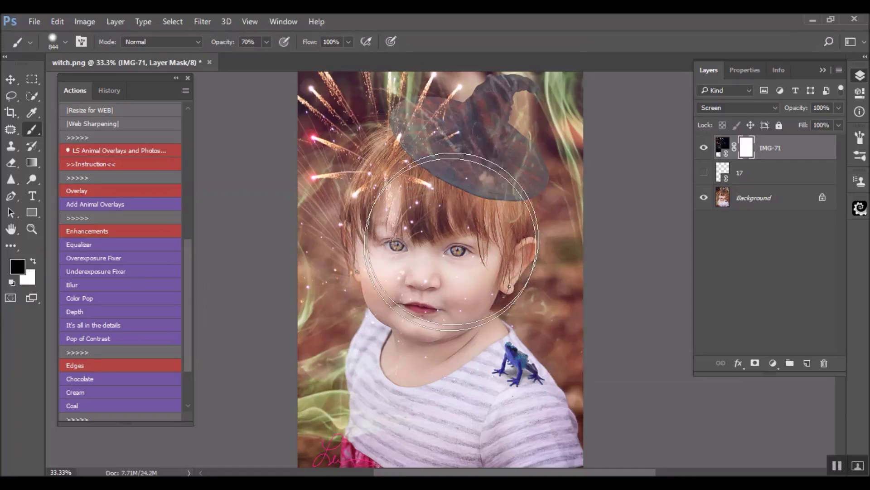
# - Paint the mask black over the face, neck and shoulder with a 280 px brush
pyautogui.moveTo(485, 271)
pyautogui.mouseDown()
pyautogui.moveTo(464, 197)
pyautogui.moveTo(422, 221)
pyautogui.mouseUp()
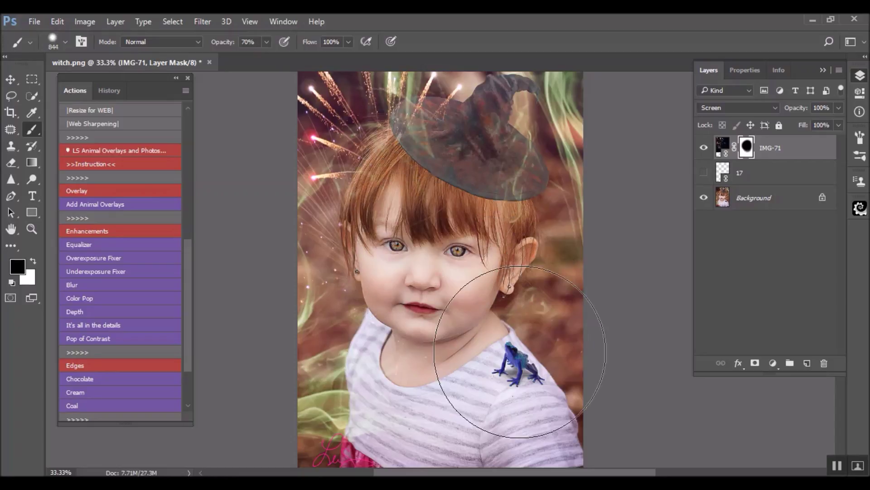
pyautogui.keyDown('alt'); pyautogui.rightClick(500, 308); pyautogui.keyUp('alt')
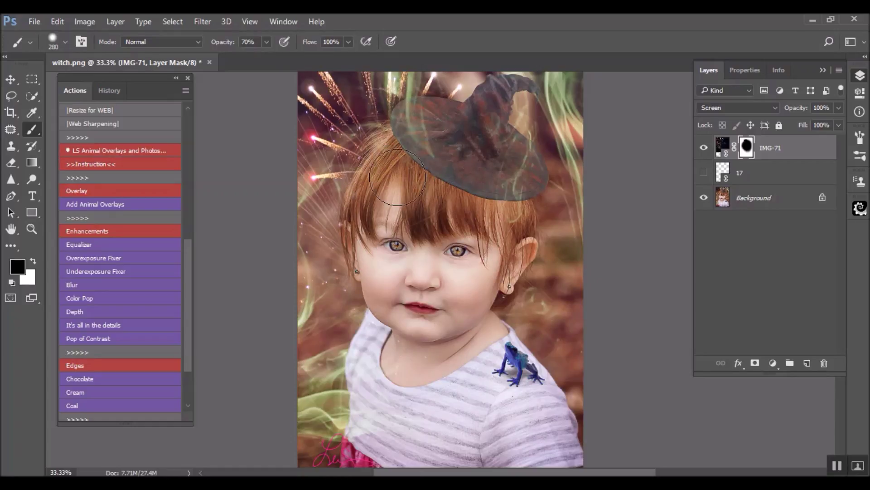
pyautogui.hotkey('ctrl', '-')
pyautogui.hotkey('ctrl', '-')
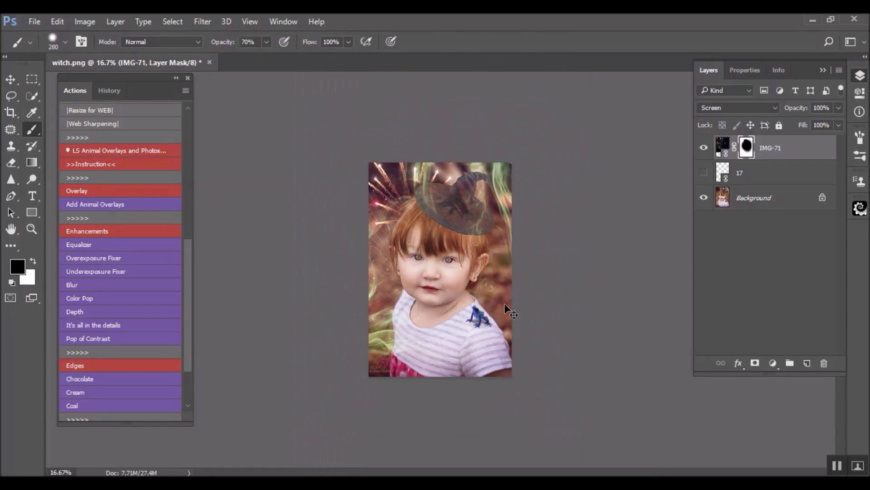
pyautogui.moveTo(429, 309); pyautogui.dragTo(503, 320)
pyautogui.hotkey('ctrl', '+')
pyautogui.hotkey('ctrl', '+')
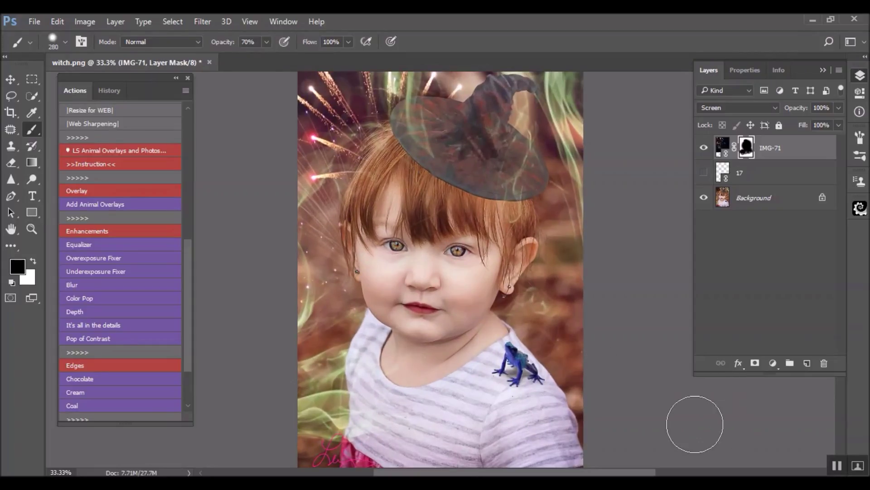